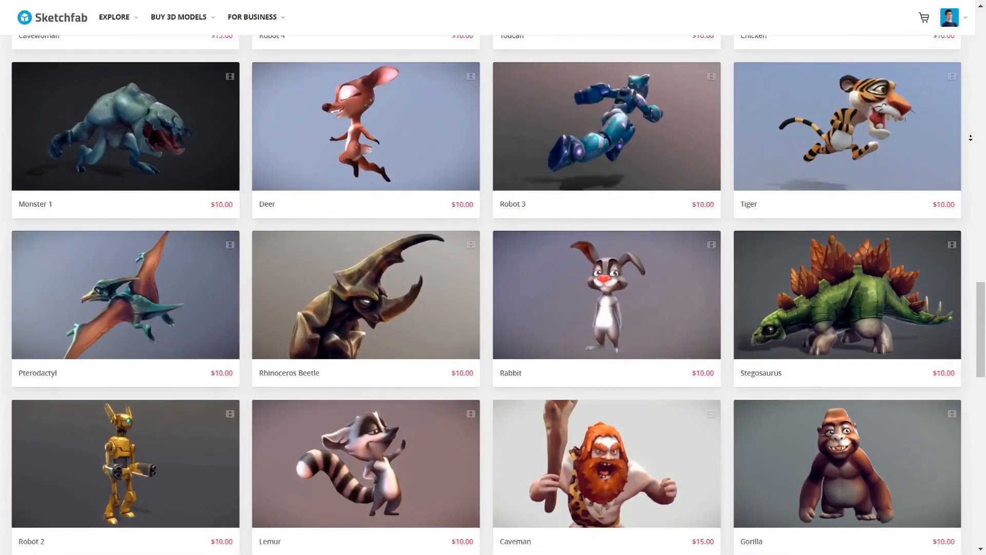
# Step: Browse the animated character models in the Sketchfab store listing
pyautogui.scroll(-5, 970, 138)
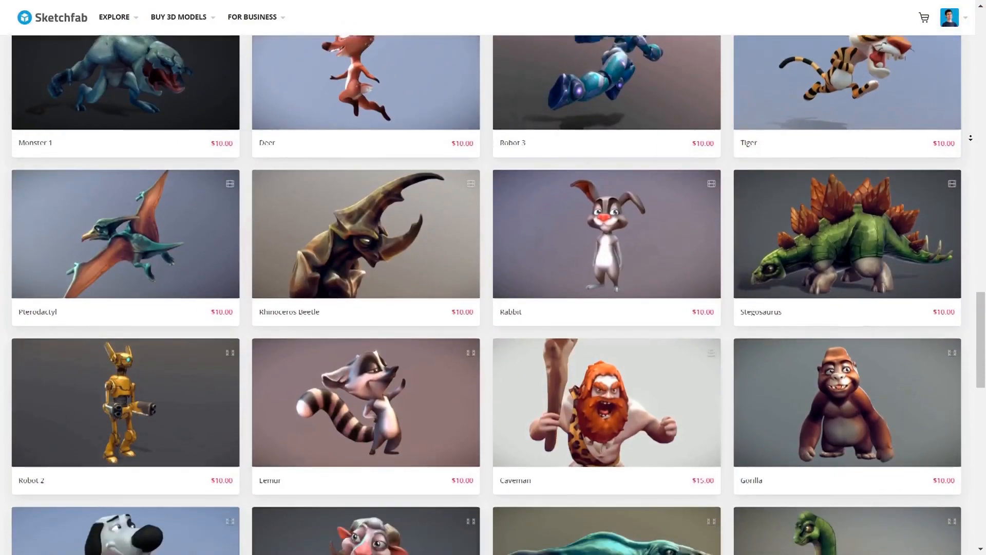
pyautogui.scroll(-3, 971, 138)
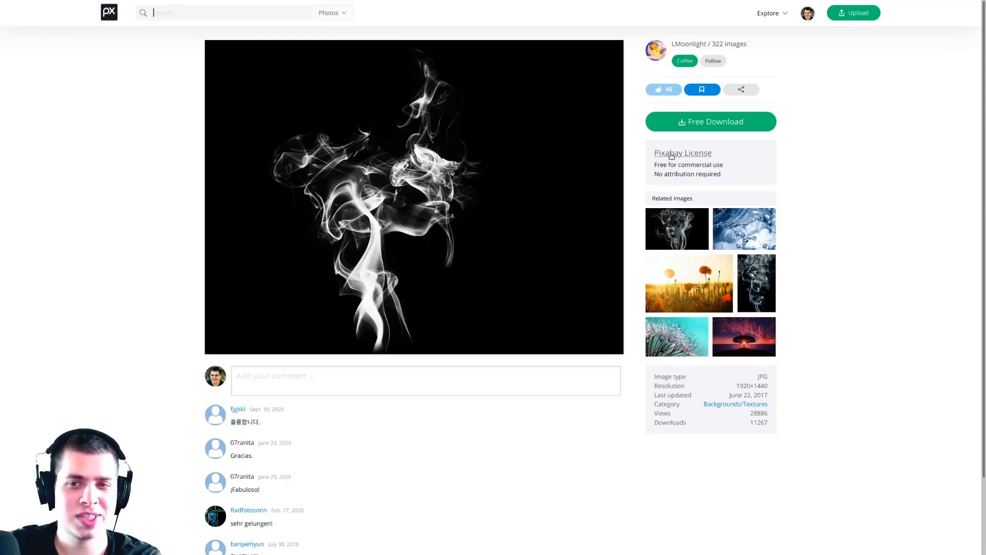
# Step: Review the Pixabay smoke images and their licence terms, ending at the Chinese air calligraphy image
pyautogui.moveTo(653, 163); pyautogui.dragTo(721, 176)
pyautogui.click(745, 169)
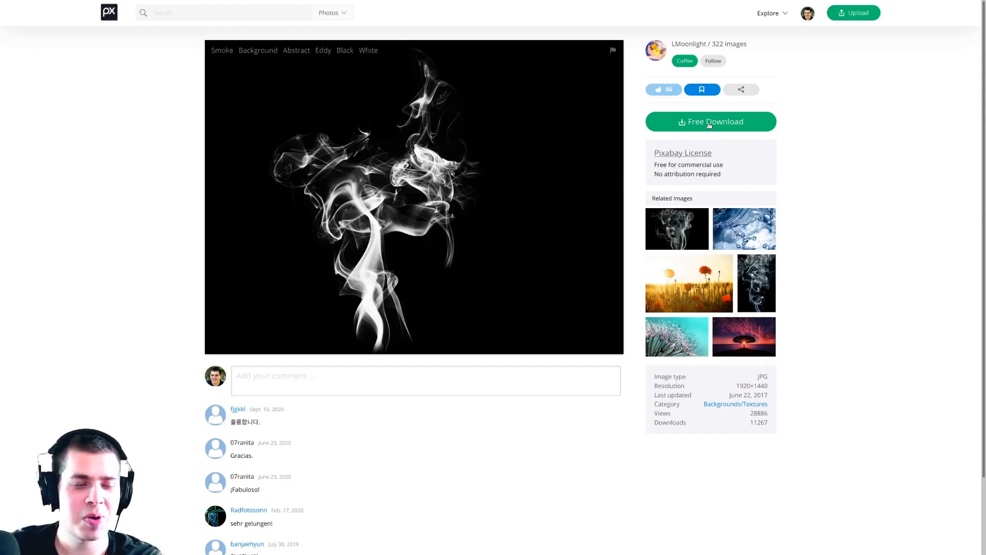
pyautogui.hotkey('ctrl', 'Tab')
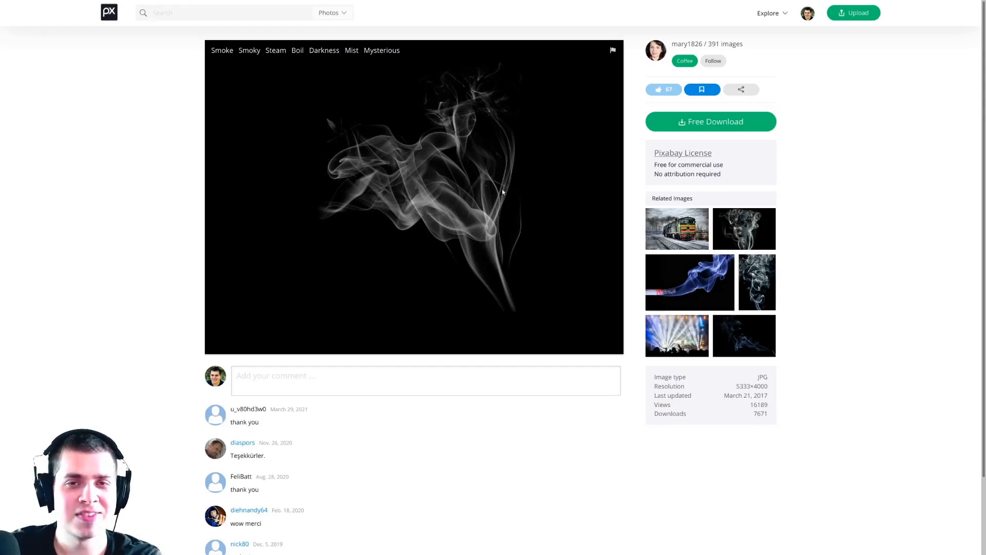
pyautogui.hotkey('ctrl', 'Tab')
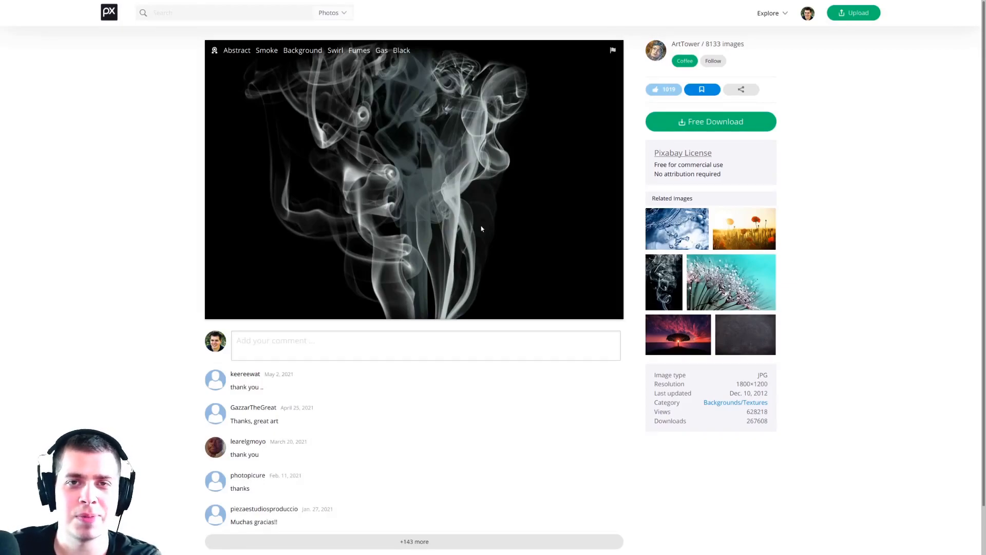
pyautogui.hotkey('ctrl', 'Tab')
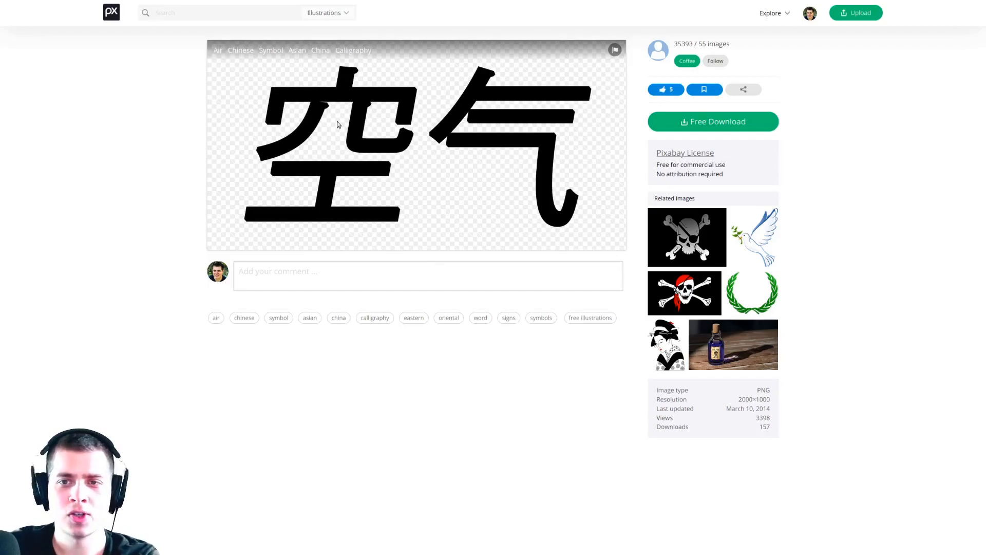
# Step: Go to the Fabric 030 texture page and examine its 1K-JPG and 2K-JPG download options
pyautogui.hotkey('ctrl', 'Tab')
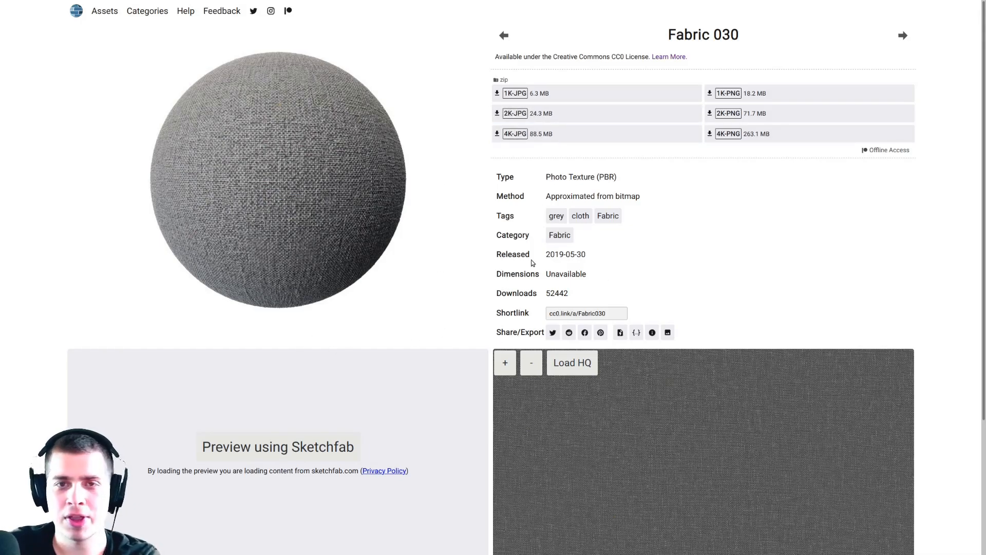
pyautogui.click(563, 88)
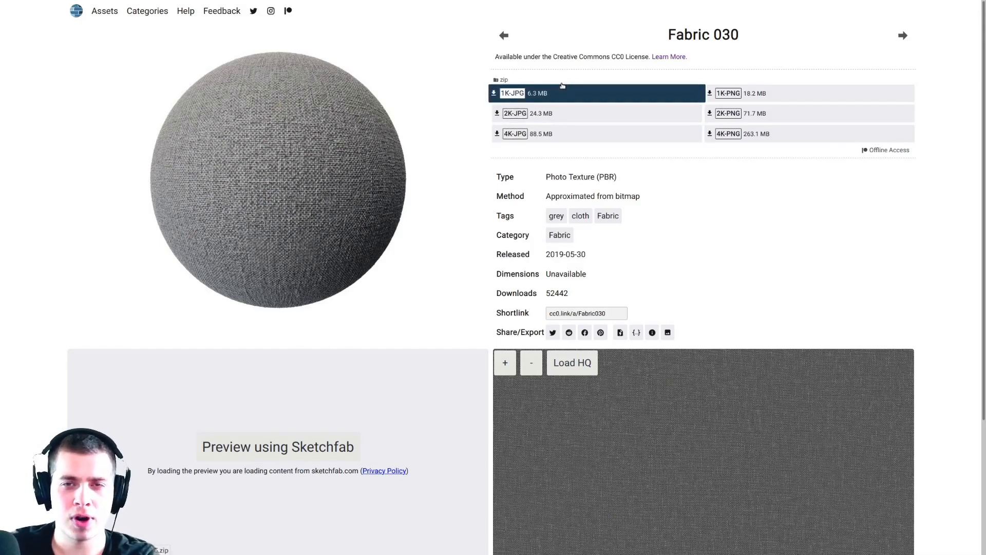
pyautogui.moveTo(659, 34); pyautogui.dragTo(717, 30)
pyautogui.click(717, 30)
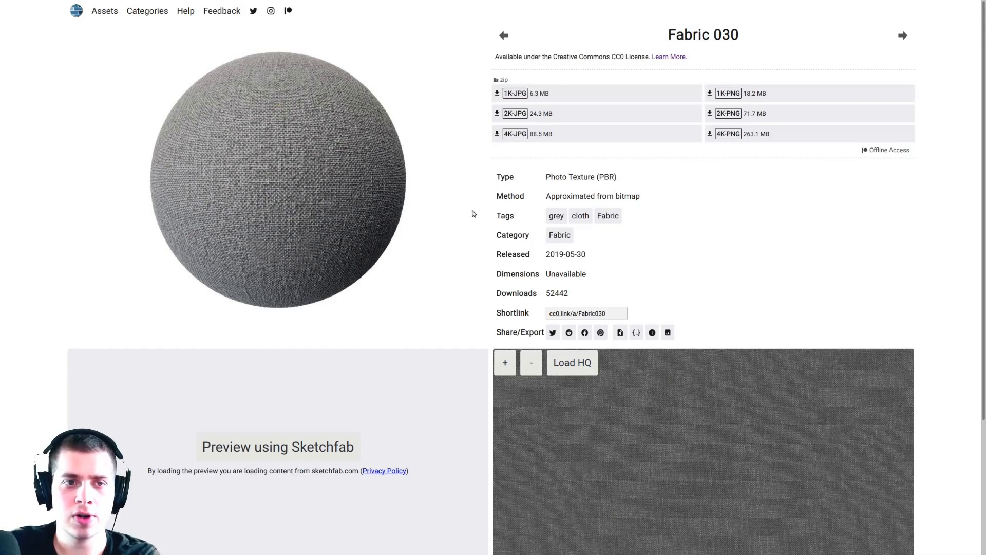
pyautogui.click(562, 114)
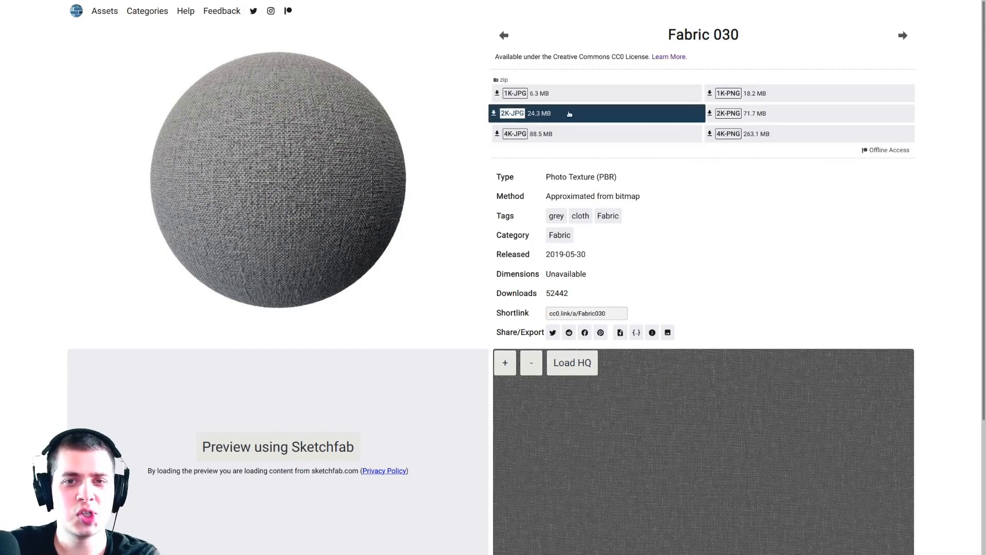
pyautogui.scroll(-1, 437, 282)
pyautogui.scroll(1, 409, 255)
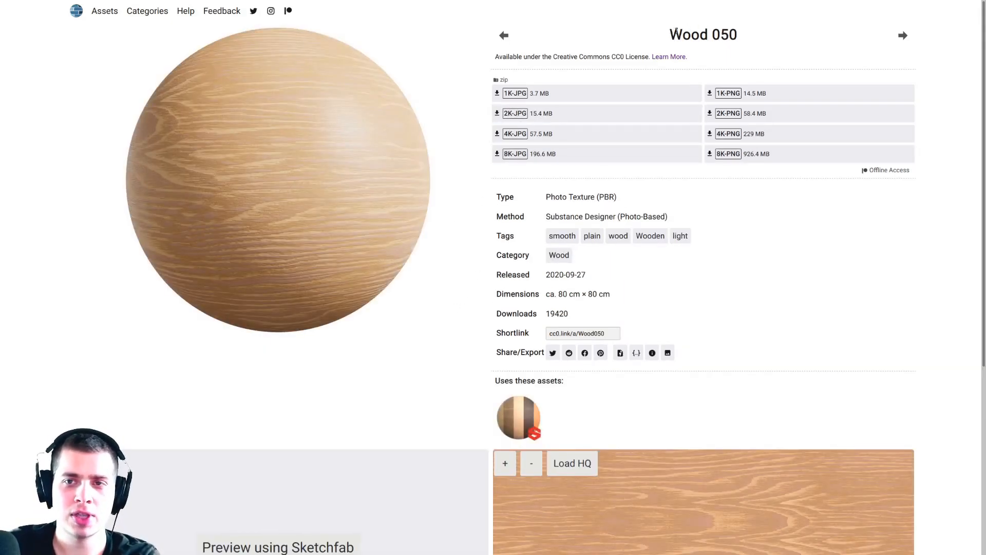
# Step: Examine the Wood 050 texture's title and its available download resolutions
pyautogui.moveTo(669, 34); pyautogui.dragTo(712, 35)
pyautogui.click(748, 40)
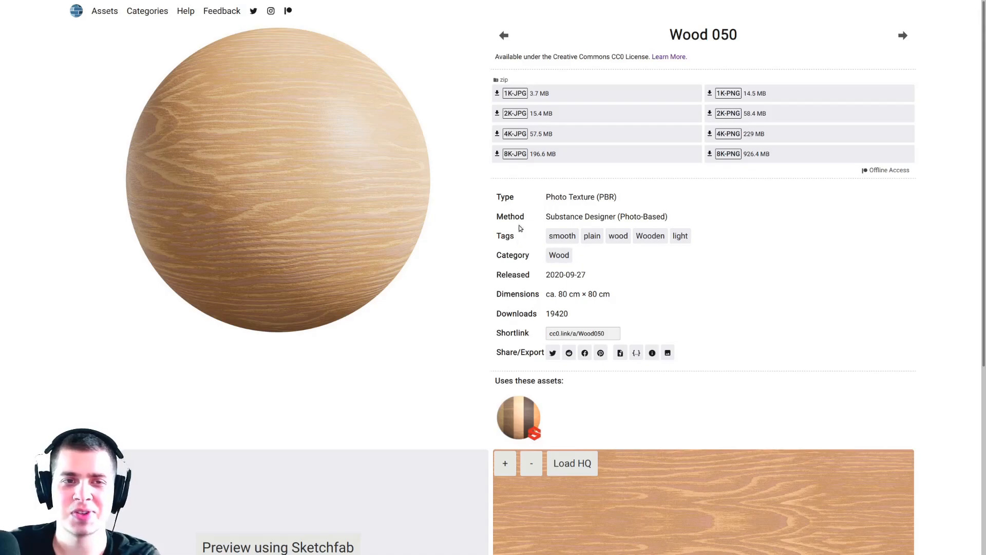
pyautogui.click(495, 135)
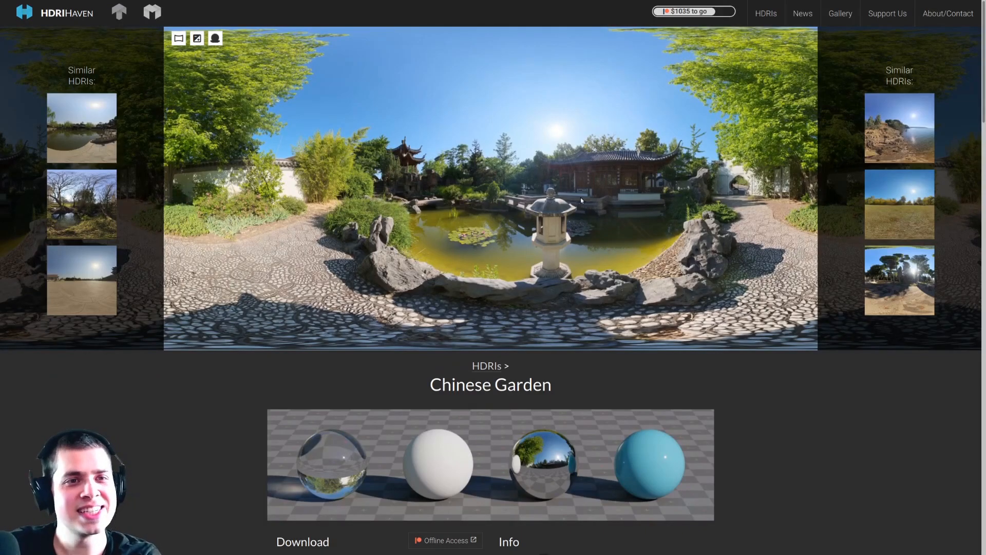
# Step: Examine the Chinese Garden HDRI preview and its HDR download resolutions from 1k to 18k
pyautogui.moveTo(428, 386); pyautogui.dragTo(557, 385)
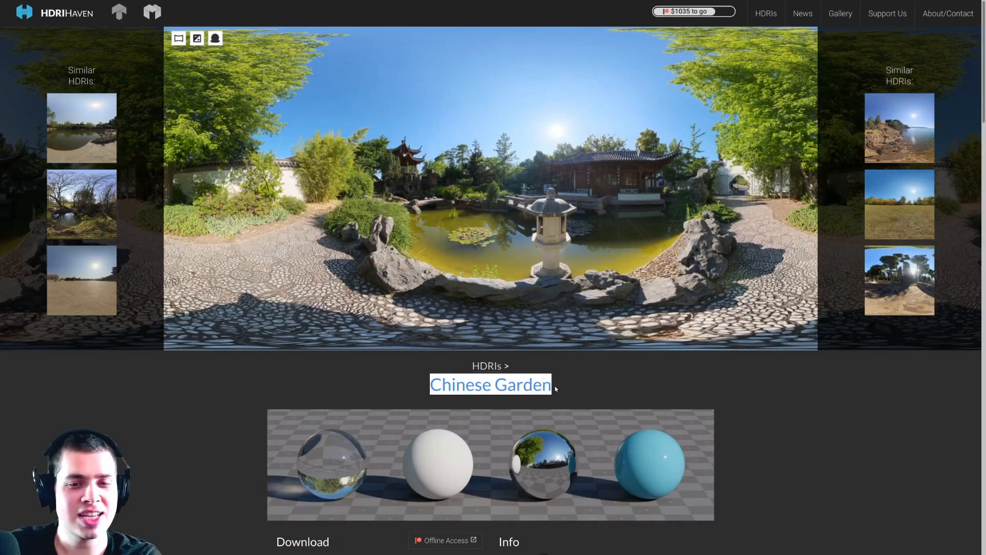
pyautogui.click(493, 377)
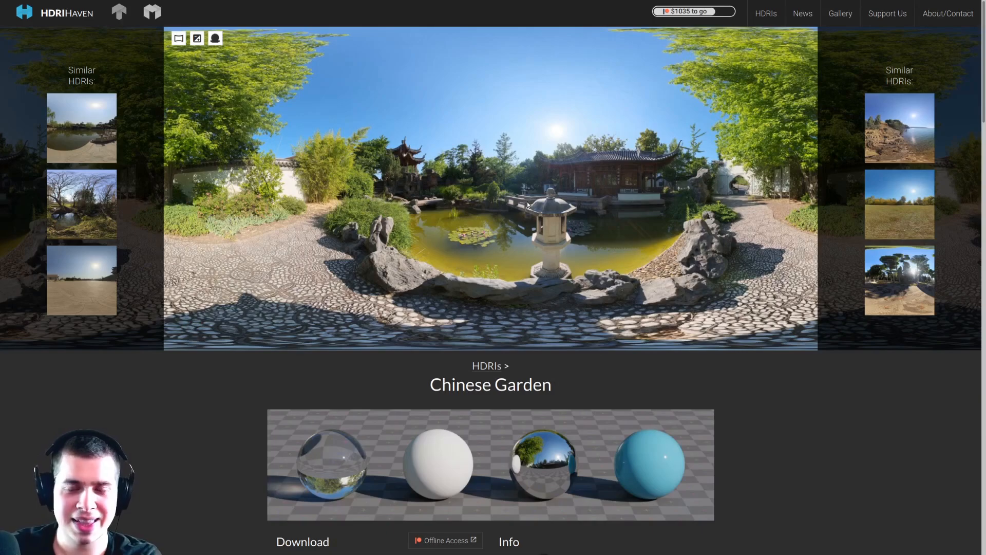
pyautogui.scroll(-3, 527, 205)
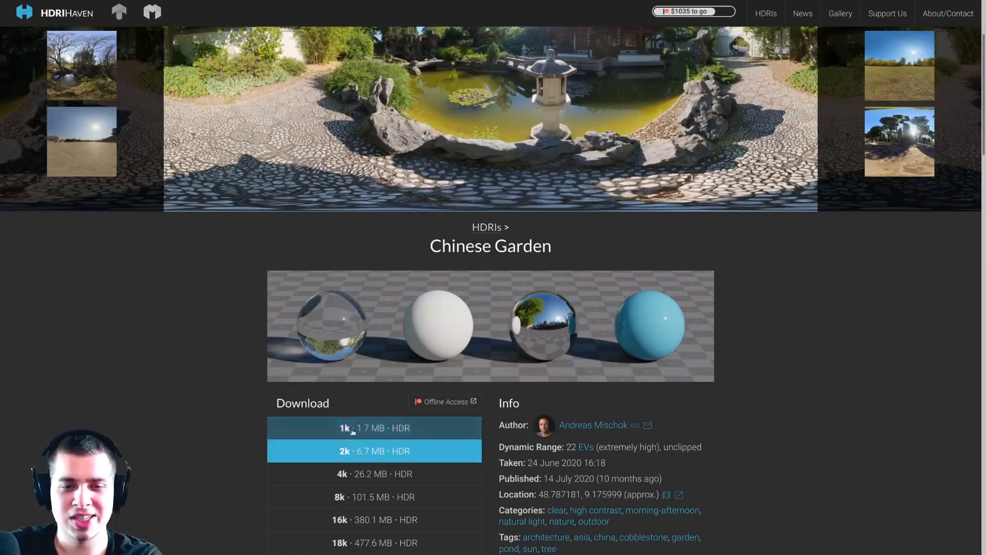
pyautogui.click(371, 432)
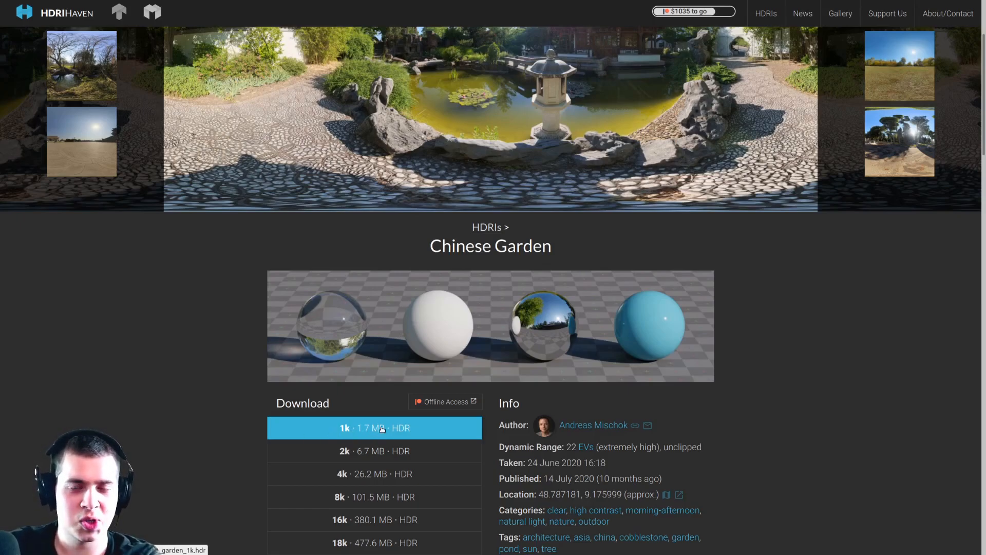
pyautogui.scroll(-1, 382, 428)
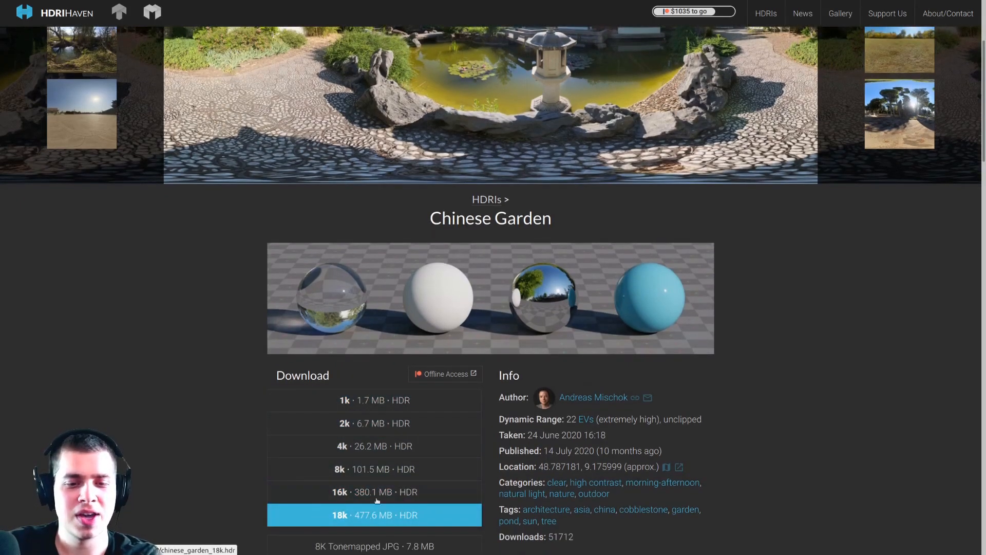
pyautogui.click(364, 422)
pyautogui.scroll(1, 365, 423)
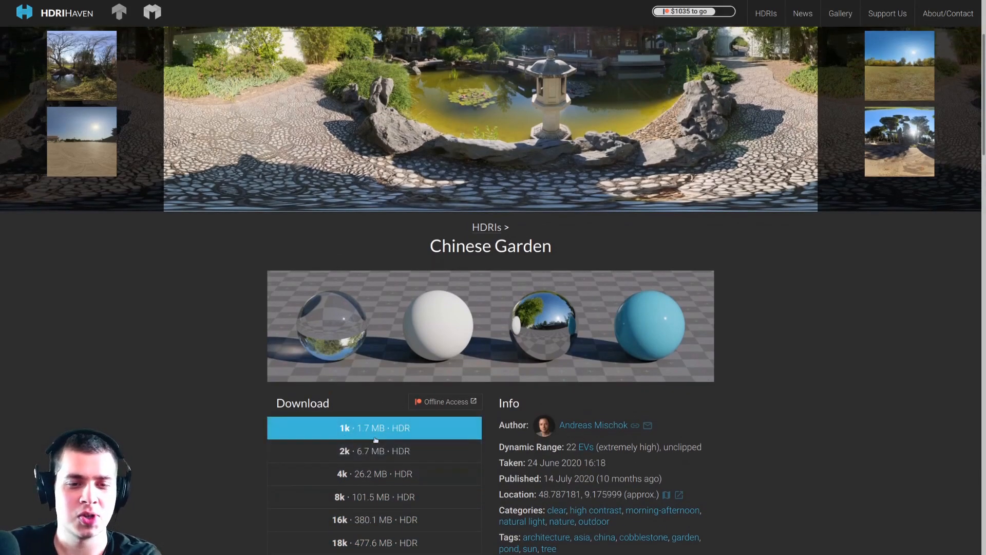
pyautogui.scroll(5, 466, 354)
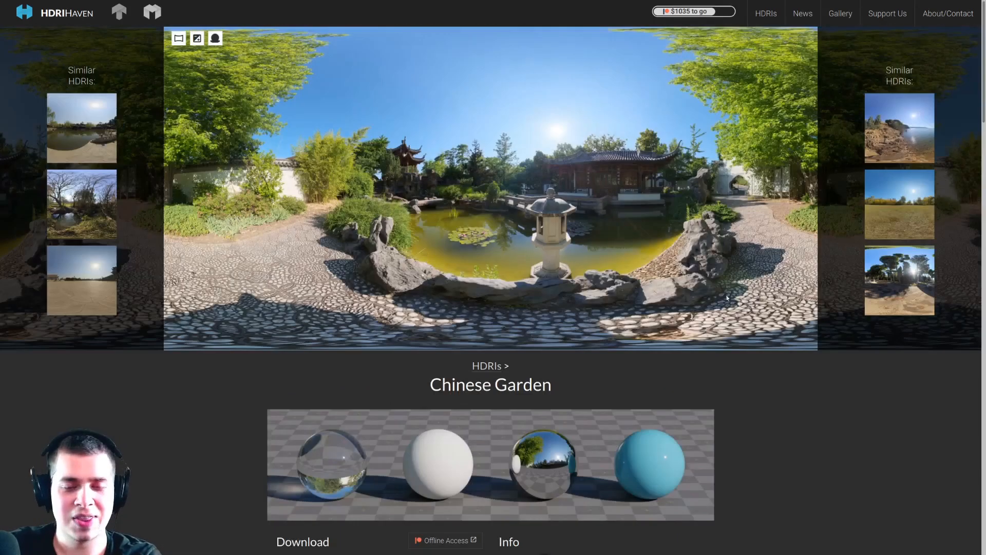
pyautogui.scroll(-1, 563, 225)
pyautogui.scroll(1, 513, 257)
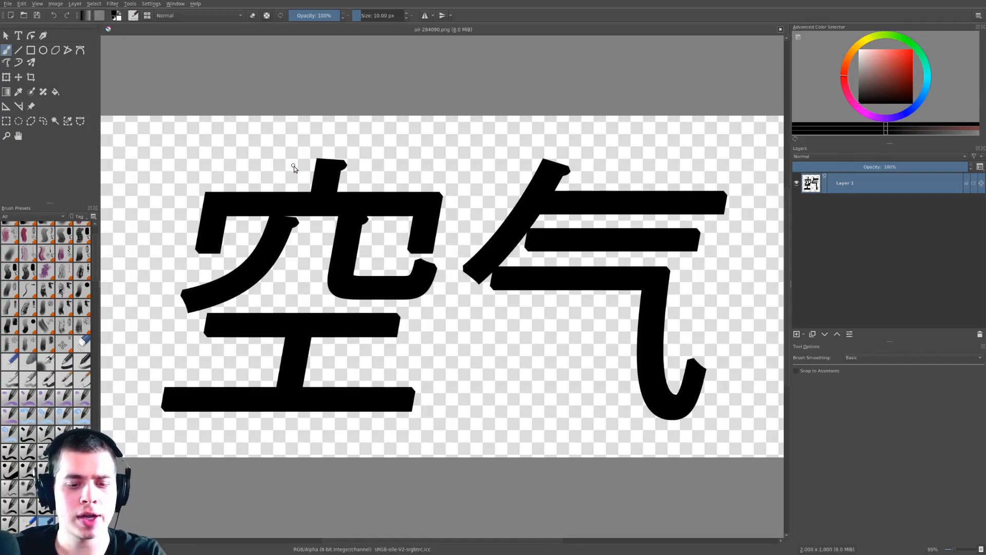
# Step: Select a cloudy textured brush preset, resize it to about 107 px, and set it to erase at 19% opacity
pyautogui.scroll(-5, 47, 436)
pyautogui.click(47, 436)
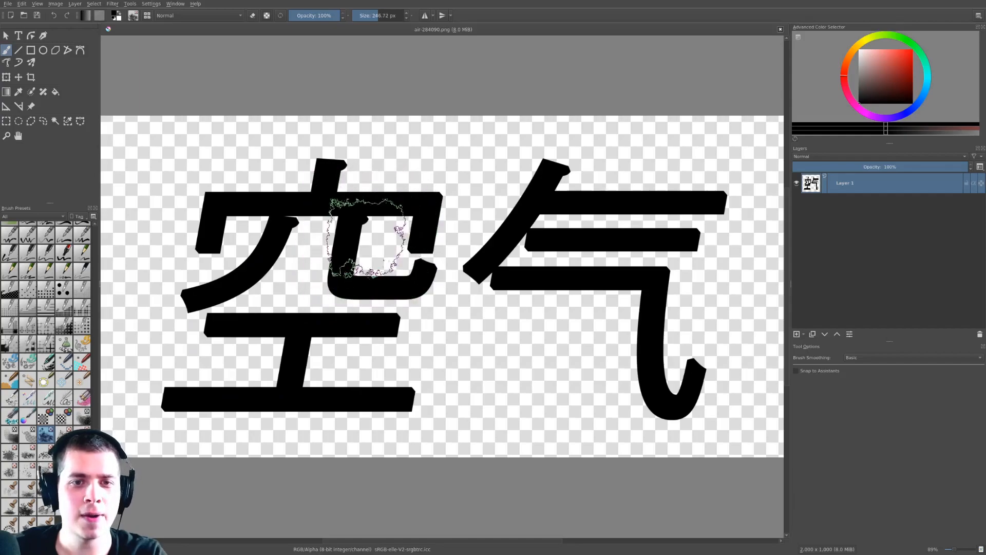
pyautogui.moveTo(402, 209); pyautogui.dragTo(418, 255, button='middle')
pyautogui.scroll(3, 418, 255)
pyautogui.keyDown('shift'); pyautogui.moveTo(418, 222); pyautogui.dragTo(385, 222); pyautogui.keyUp('shift')
pyautogui.keyDown('shift'); pyautogui.moveTo(441, 186); pyautogui.dragTo(420, 183); pyautogui.keyUp('shift')
pyautogui.scroll(1, 399, 171)
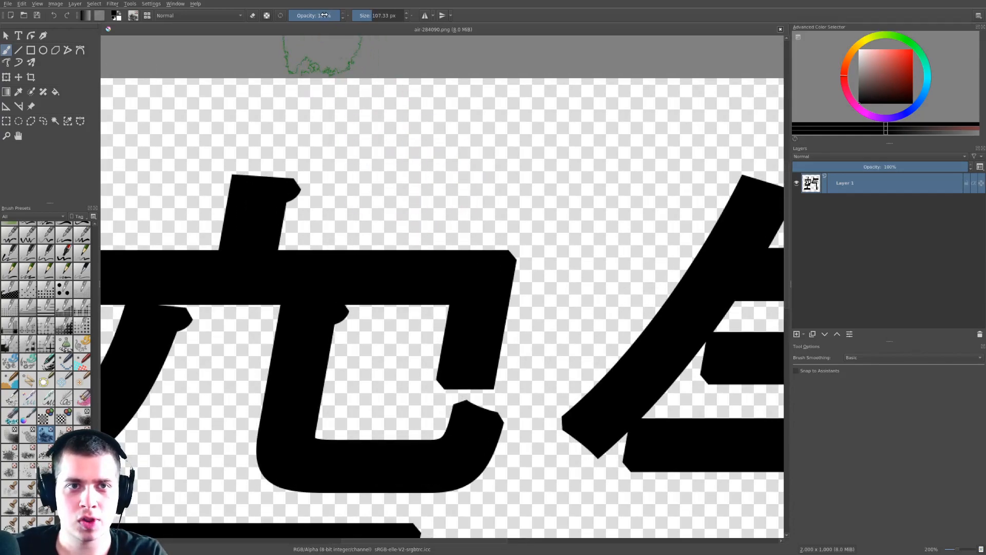
pyautogui.click(251, 15)
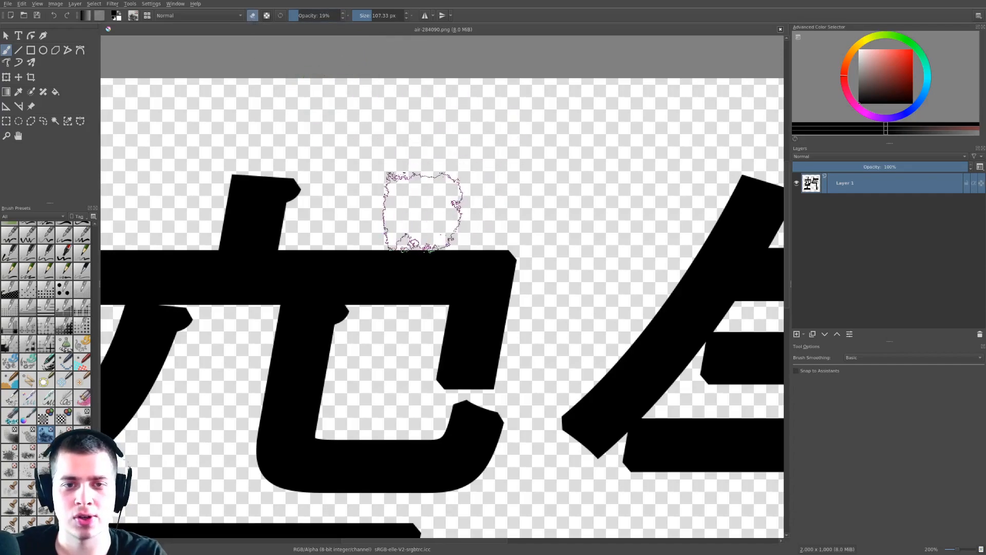
# Step: Erase smoky patches at both ends of the first character's top bar, enlarging the brush to about 250 px
pyautogui.moveTo(421, 212)
pyautogui.mouseDown()
pyautogui.moveTo(435, 236)
pyautogui.moveTo(536, 241)
pyautogui.mouseUp()
pyautogui.moveTo(317, 236); pyautogui.dragTo(551, 222, button='middle')
pyautogui.keyDown('shift'); pyautogui.moveTo(409, 227); pyautogui.dragTo(430, 228); pyautogui.keyUp('shift')
pyautogui.click(325, 226)
pyautogui.keyDown('shift'); pyautogui.moveTo(353, 237); pyautogui.dragTo(475, 236); pyautogui.keyUp('shift')
pyautogui.click(260, 225)
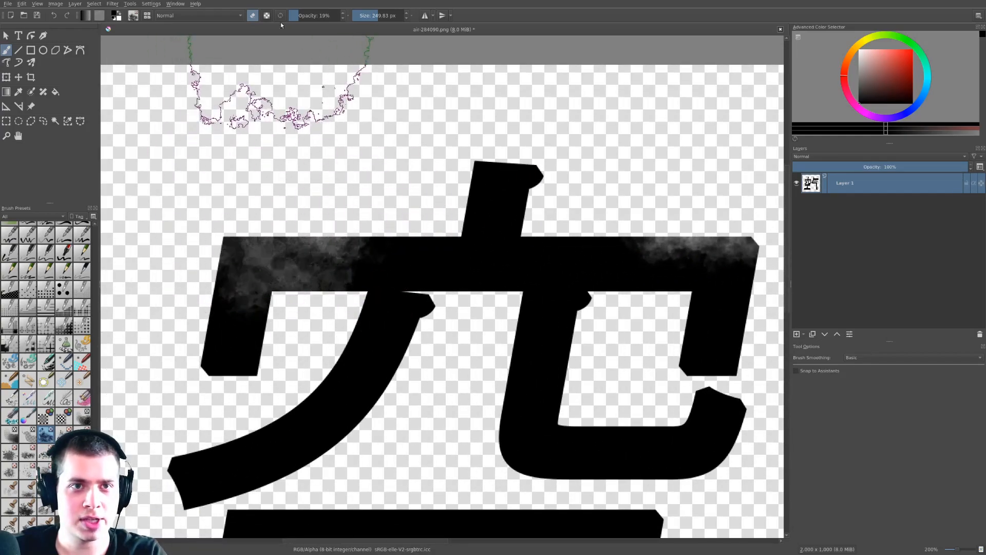
# Step: At 12% eraser opacity, fade the first character's upper-left leg and curved stroke, reducing the brush to about 130 px
pyautogui.click(272, 289)
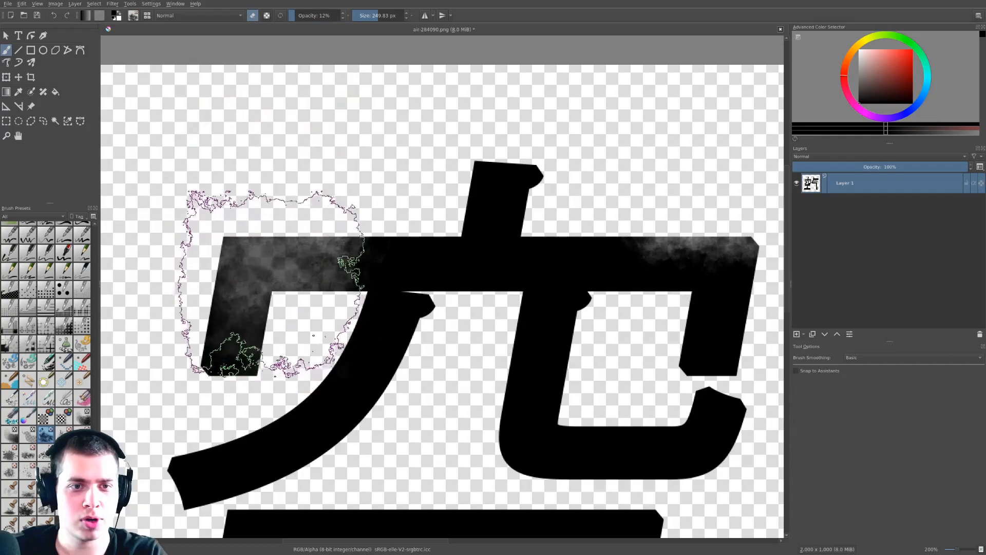
pyautogui.scroll(-2, 280, 193)
pyautogui.moveTo(316, 291)
pyautogui.mouseDown()
pyautogui.moveTo(236, 334)
pyautogui.moveTo(178, 320)
pyautogui.mouseUp()
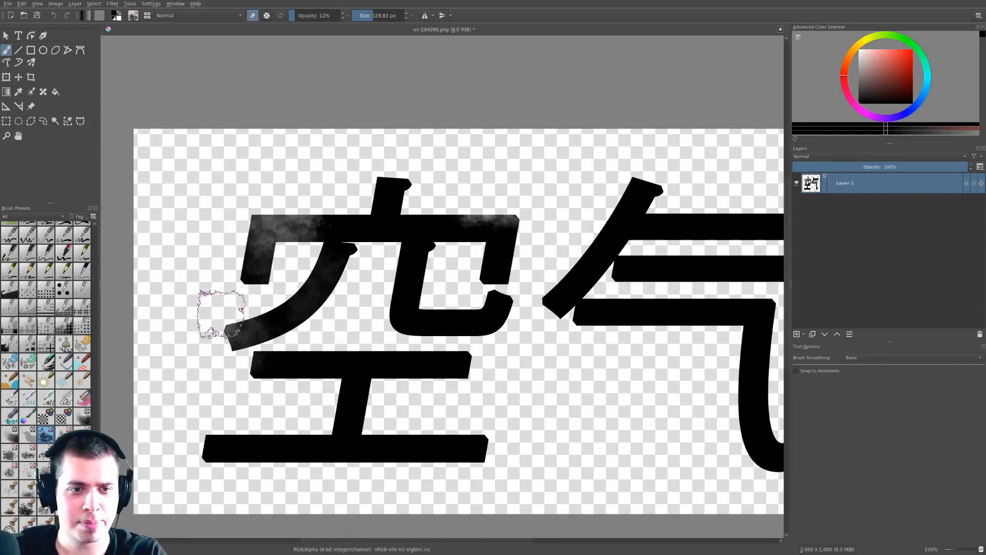
# Step: Fade the ends of the first character's bottom bar, the middle bar's right end and the hooked stroke
pyautogui.moveTo(176, 448); pyautogui.dragTo(257, 468)
pyautogui.moveTo(399, 477); pyautogui.dragTo(453, 467)
pyautogui.click(453, 472)
pyautogui.click(426, 394)
pyautogui.moveTo(488, 344)
pyautogui.mouseDown()
pyautogui.moveTo(485, 331)
pyautogui.moveTo(403, 339)
pyautogui.mouseUp()
pyautogui.scroll(2, 520, 375)
pyautogui.moveTo(475, 304); pyautogui.dragTo(414, 316)
# Step: Fade the left end of the second character's lower bar and its hook tip with a brush of about 95 px
pyautogui.scroll(-1, 510, 331)
pyautogui.moveTo(510, 331); pyautogui.dragTo(386, 353, button='middle')
pyautogui.moveTo(480, 328)
pyautogui.mouseDown()
pyautogui.moveTo(473, 315)
pyautogui.moveTo(492, 322)
pyautogui.moveTo(468, 319)
pyautogui.mouseUp()
pyautogui.moveTo(468, 319)
pyautogui.keyDown('shift'); pyautogui.mouseDown()
pyautogui.moveTo(456, 319)
pyautogui.moveTo(513, 322)
pyautogui.moveTo(508, 339)
pyautogui.mouseUp(); pyautogui.keyUp('shift')
pyautogui.scroll(-3, 390, 349)
pyautogui.scroll(3, 517, 383)
pyautogui.keyDown('shift'); pyautogui.moveTo(529, 379); pyautogui.dragTo(530, 378); pyautogui.keyUp('shift')
pyautogui.moveTo(594, 429); pyautogui.dragTo(590, 408)
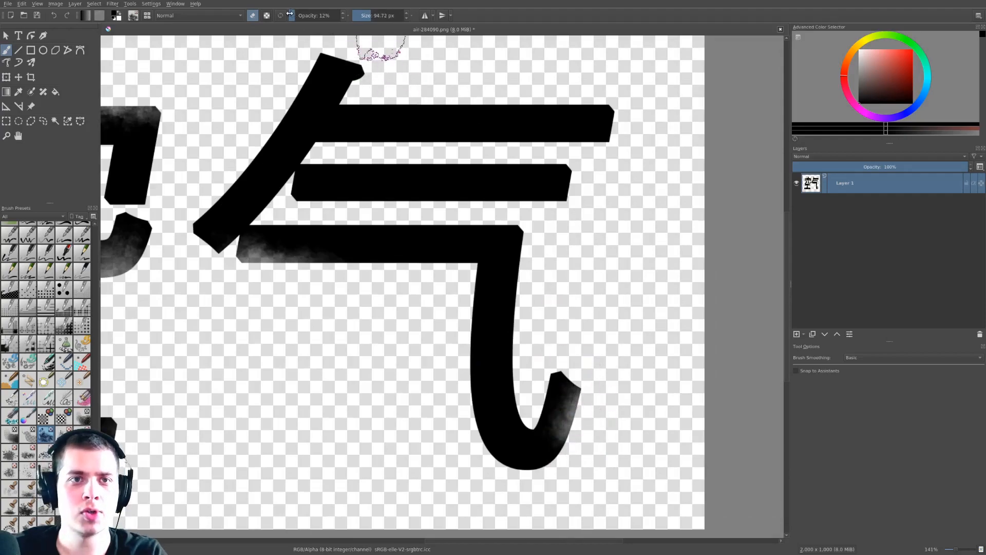
# Step: Raise the eraser opacity to 25% and fade the second character's hook tip, lower bar corner and upper bars
pyautogui.moveTo(592, 394); pyautogui.dragTo(577, 454)
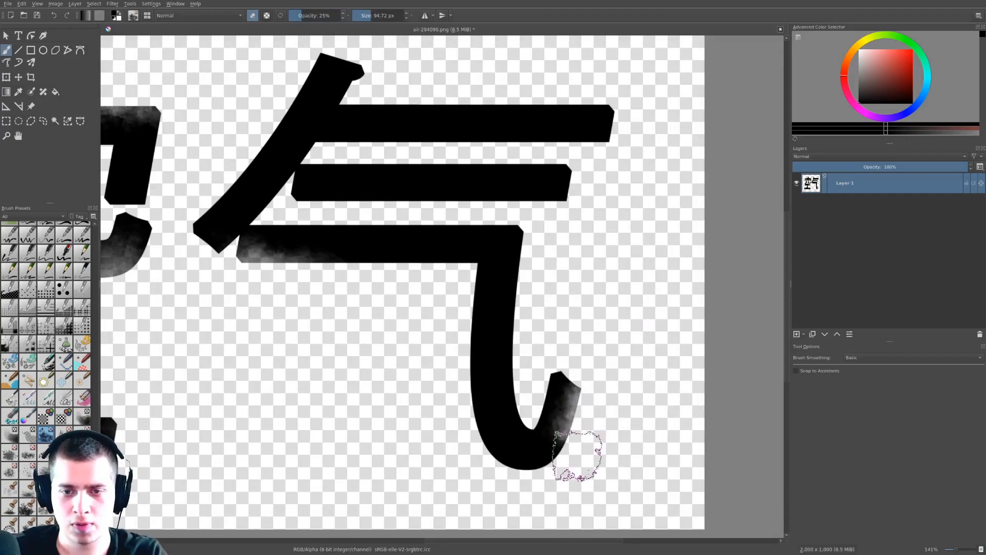
pyautogui.moveTo(549, 293)
pyautogui.keyDown('shift'); pyautogui.mouseDown()
pyautogui.moveTo(570, 293)
pyautogui.moveTo(534, 242)
pyautogui.moveTo(532, 288)
pyautogui.mouseUp(); pyautogui.keyUp('shift')
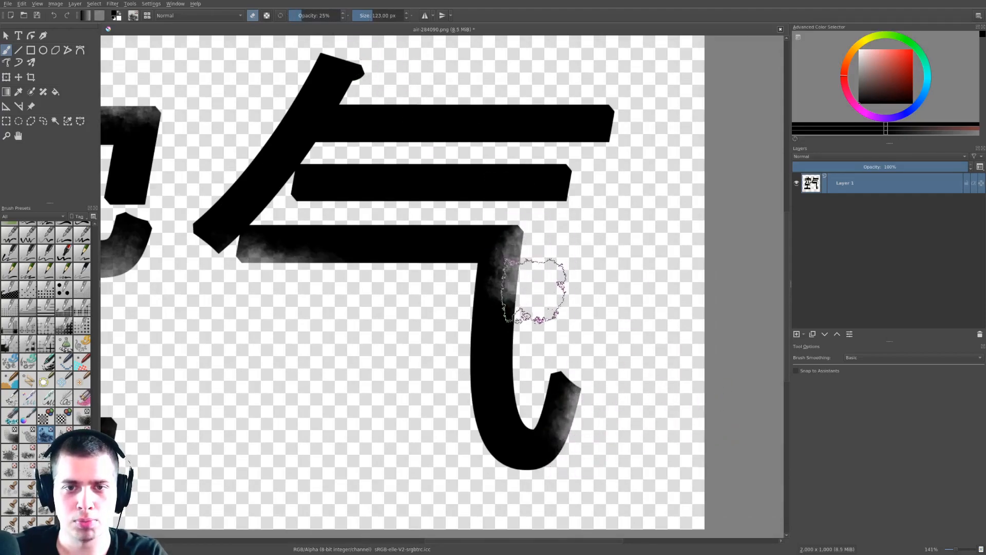
pyautogui.moveTo(586, 164); pyautogui.dragTo(575, 227, button='middle')
pyautogui.moveTo(582, 259); pyautogui.dragTo(563, 264)
pyautogui.moveTo(565, 159)
pyautogui.mouseDown()
pyautogui.moveTo(308, 114)
pyautogui.moveTo(257, 179)
pyautogui.mouseUp()
pyautogui.moveTo(257, 180); pyautogui.dragTo(284, 189, button='middle')
# Step: Enlarge the brush to about 187 px and fade the second character's diagonal stroke and the first character's top strokes
pyautogui.keyDown('shift'); pyautogui.moveTo(326, 174); pyautogui.dragTo(388, 175); pyautogui.keyUp('shift')
pyautogui.moveTo(387, 175)
pyautogui.mouseDown()
pyautogui.moveTo(314, 211)
pyautogui.moveTo(313, 191)
pyautogui.mouseUp()
pyautogui.moveTo(387, 234); pyautogui.dragTo(595, 249, button='middle')
pyautogui.moveTo(291, 204); pyautogui.dragTo(165, 158)
pyautogui.moveTo(164, 159); pyautogui.dragTo(319, 188, button='middle')
pyautogui.moveTo(336, 182)
pyautogui.keyDown('shift'); pyautogui.mouseDown()
pyautogui.moveTo(306, 181)
pyautogui.moveTo(269, 222)
pyautogui.mouseUp(); pyautogui.keyUp('shift')
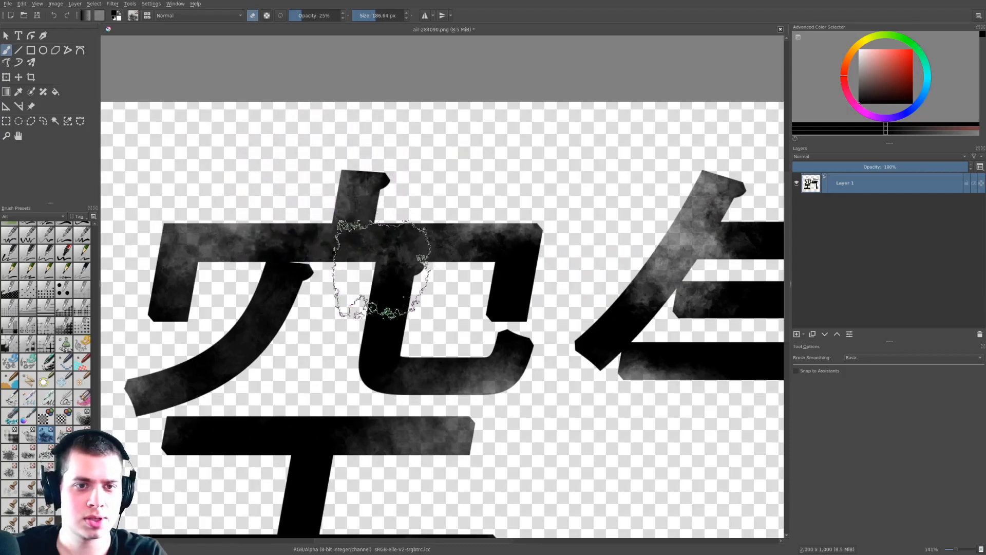
# Step: Fade the first character's lower bars and left strokes further, enlarging the brush to about 334 px
pyautogui.scroll(-1, 373, 278)
pyautogui.moveTo(321, 307); pyautogui.dragTo(321, 277, button='middle')
pyautogui.keyDown('shift'); pyautogui.moveTo(273, 365); pyautogui.dragTo(335, 365); pyautogui.keyUp('shift')
pyautogui.moveTo(268, 334); pyautogui.dragTo(235, 340)
pyautogui.scroll(-1, 129, 293)
pyautogui.moveTo(132, 293); pyautogui.dragTo(177, 292)
pyautogui.keyDown('shift'); pyautogui.moveTo(184, 280); pyautogui.dragTo(170, 280); pyautogui.keyUp('shift')
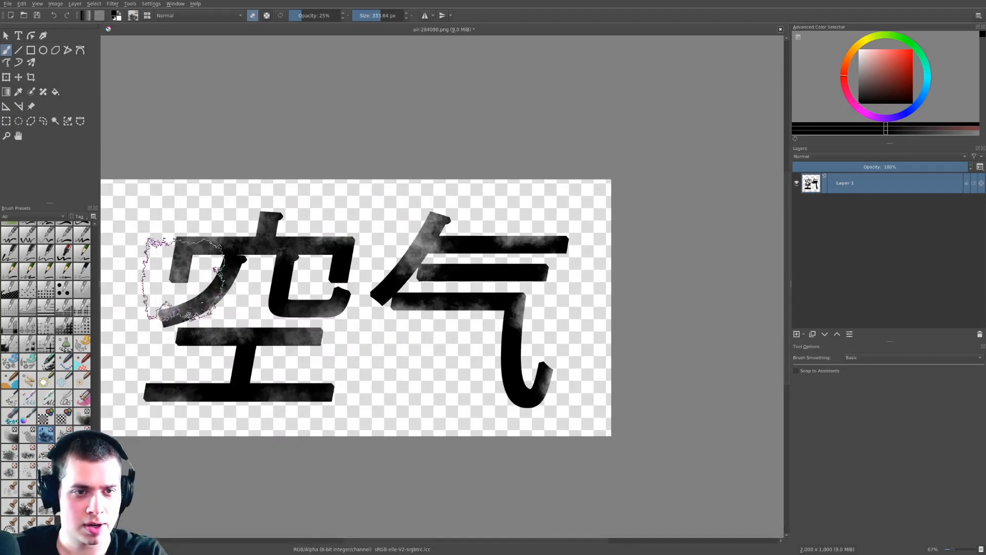
pyautogui.click(184, 279)
# Step: Reduce the brush to about 287 px and erase more smoky patches along the second character's lower bar
pyautogui.keyDown('shift'); pyautogui.moveTo(492, 300); pyautogui.dragTo(535, 301); pyautogui.keyUp('shift')
pyautogui.moveTo(492, 301); pyautogui.dragTo(445, 346)
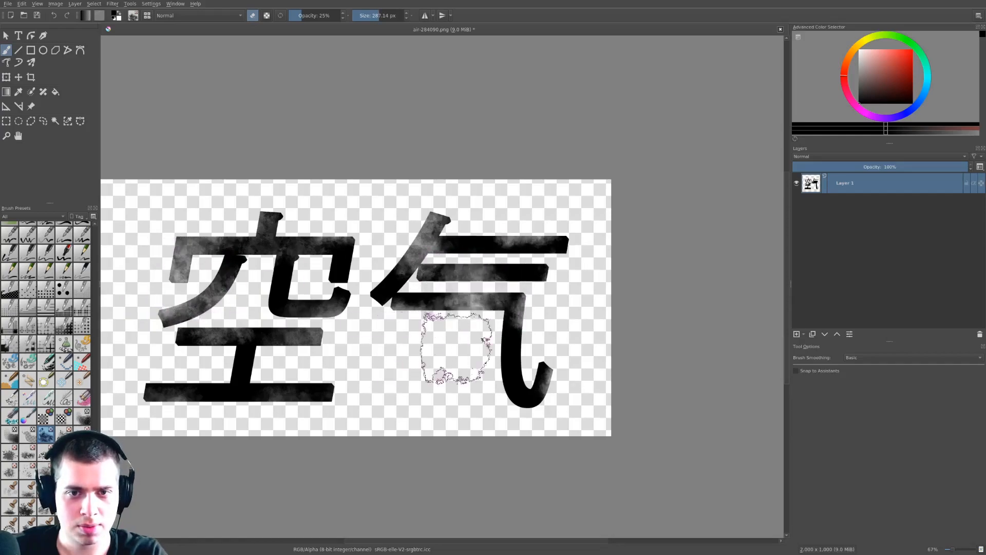
pyautogui.moveTo(482, 320); pyautogui.dragTo(469, 310, button='middle')
pyautogui.moveTo(405, 299); pyautogui.dragTo(510, 286, button='middle')
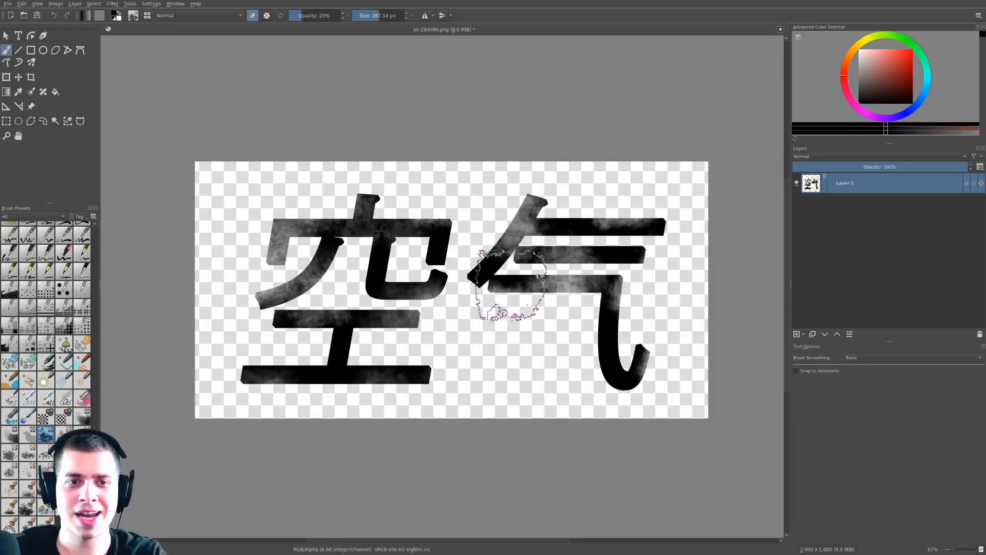
pyautogui.scroll(1, 456, 255)
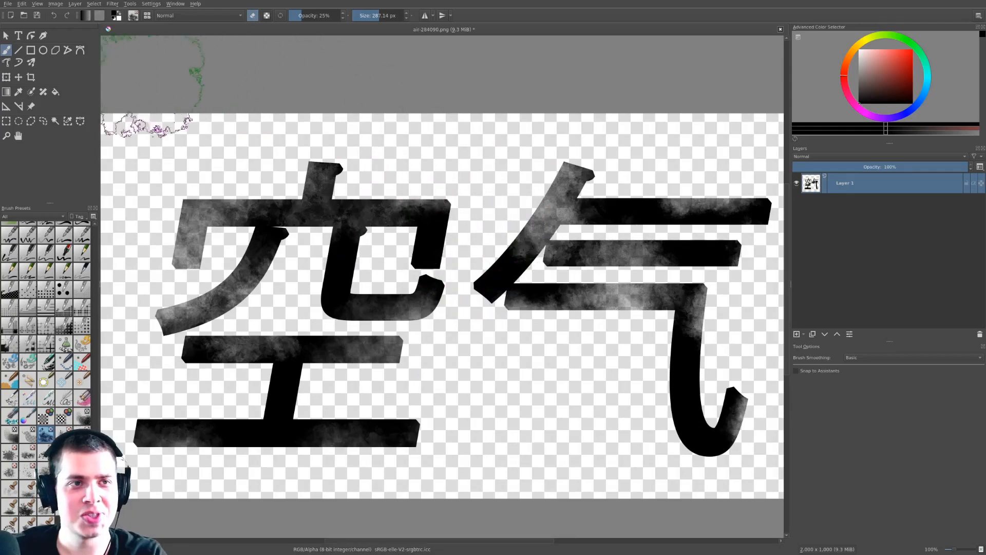
# Step: Save the faded air calligraphy image as a PNG with its alpha channel kept, and close the document
pyautogui.click(6, 5)
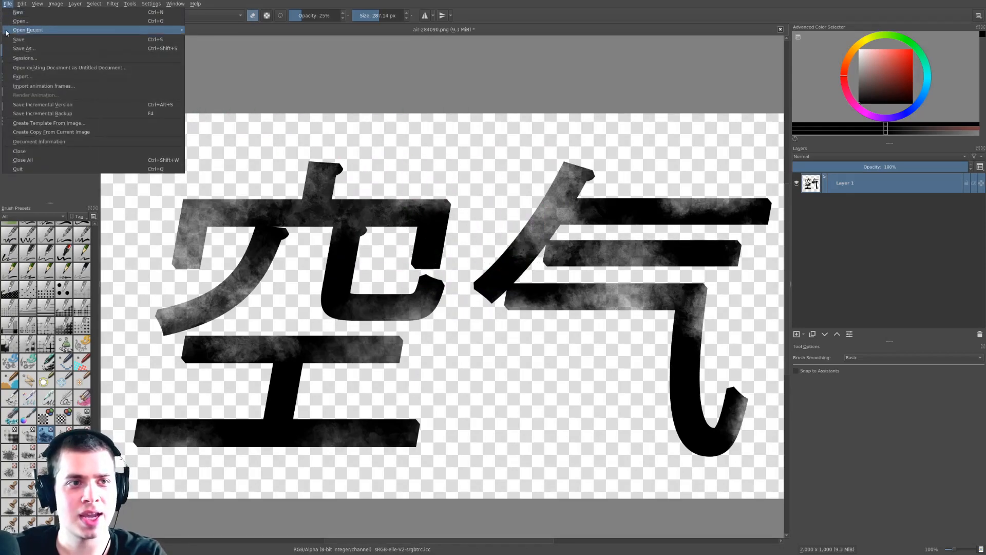
pyautogui.click(102, 40)
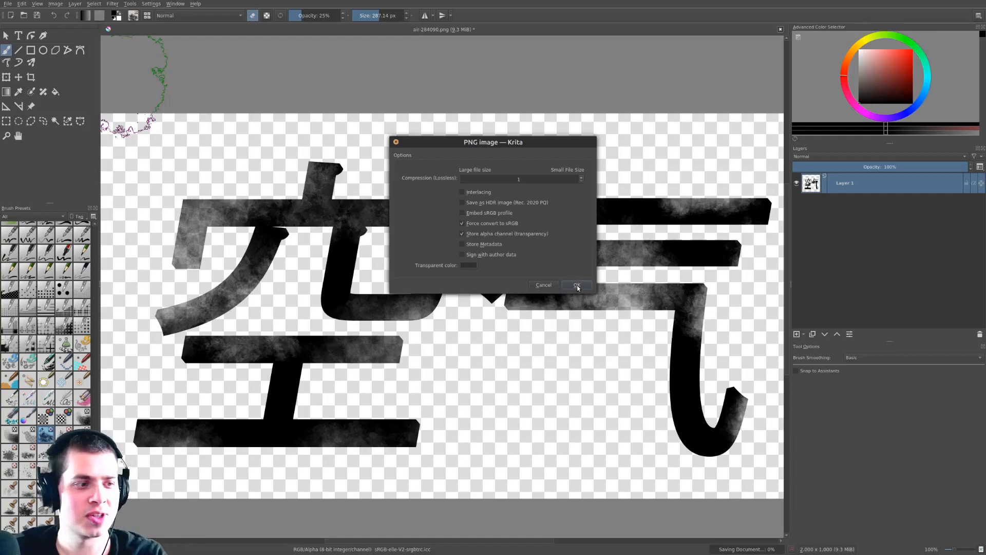
pyautogui.click(577, 285)
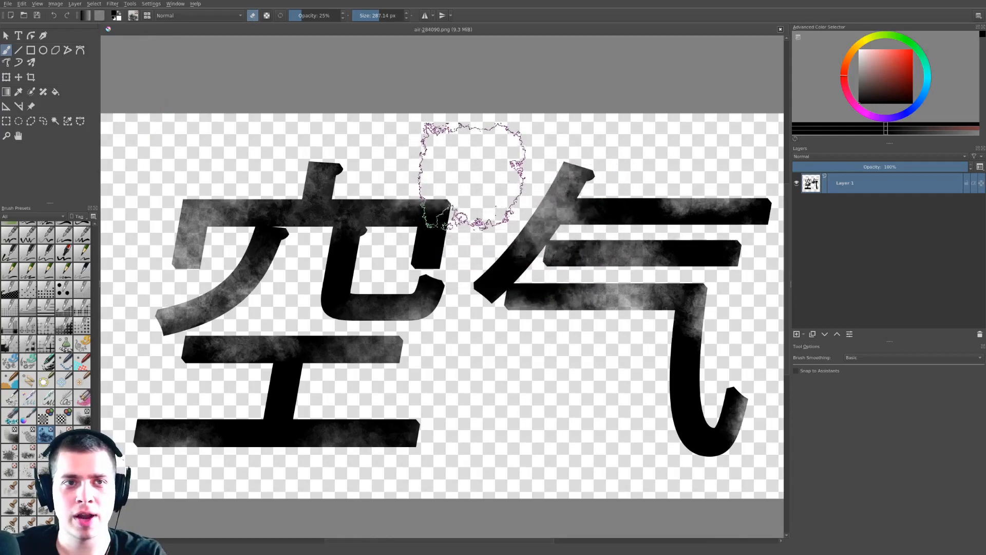
pyautogui.click(780, 31)
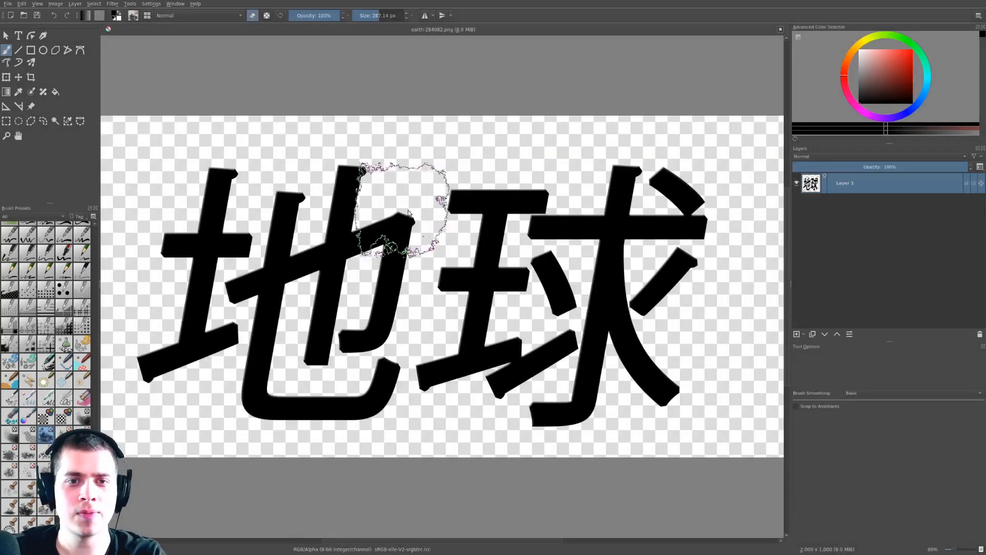
# Step: In the earth calligraphy image, set the eraser brush to about 225 px and fade the first character's upper stroke tip and corner
pyautogui.scroll(3, 396, 194)
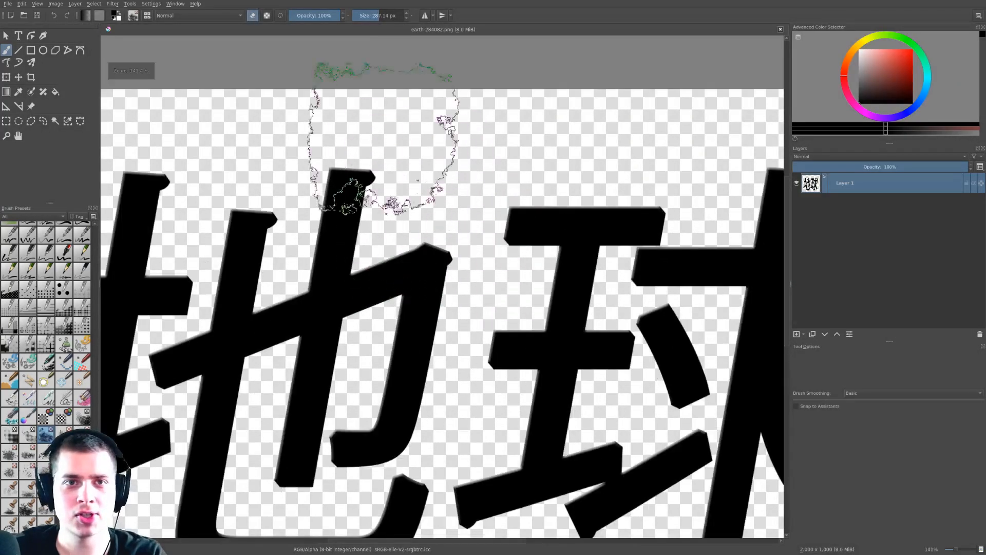
pyautogui.keyDown('shift'); pyautogui.moveTo(456, 213); pyautogui.dragTo(424, 225); pyautogui.keyUp('shift')
pyautogui.click(426, 224)
pyautogui.keyDown('shift'); pyautogui.moveTo(376, 195); pyautogui.dragTo(381, 194); pyautogui.keyUp('shift')
pyautogui.click(376, 194)
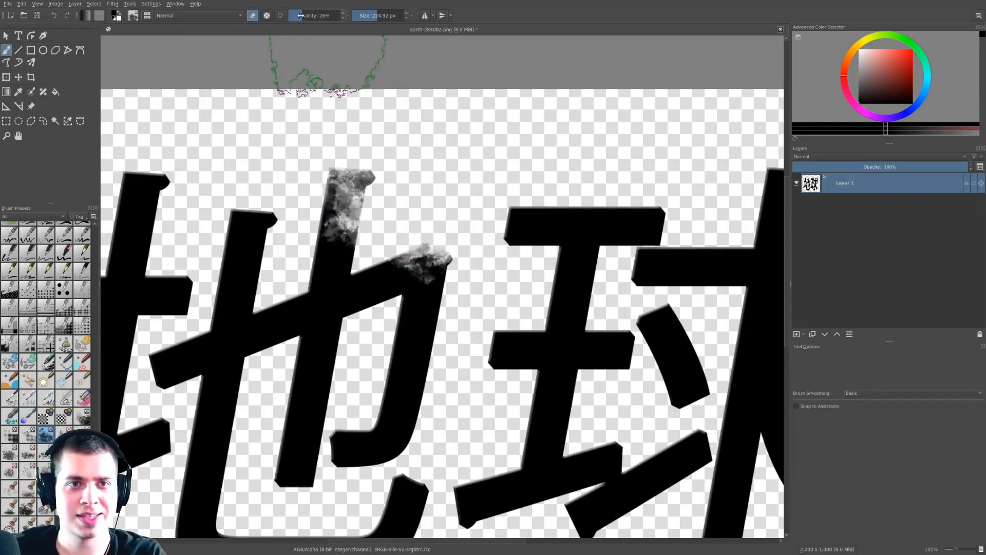
# Step: Lower the eraser opacity to 11%, enlarge the brush to about 272 px, and lightly fade the first character's left and middle upper strokes
pyautogui.moveTo(169, 242); pyautogui.dragTo(317, 232, button='middle')
pyautogui.keyDown('shift'); pyautogui.moveTo(374, 222); pyautogui.dragTo(383, 222); pyautogui.keyUp('shift')
pyautogui.moveTo(376, 222); pyautogui.dragTo(360, 190)
pyautogui.moveTo(237, 229); pyautogui.dragTo(239, 194)
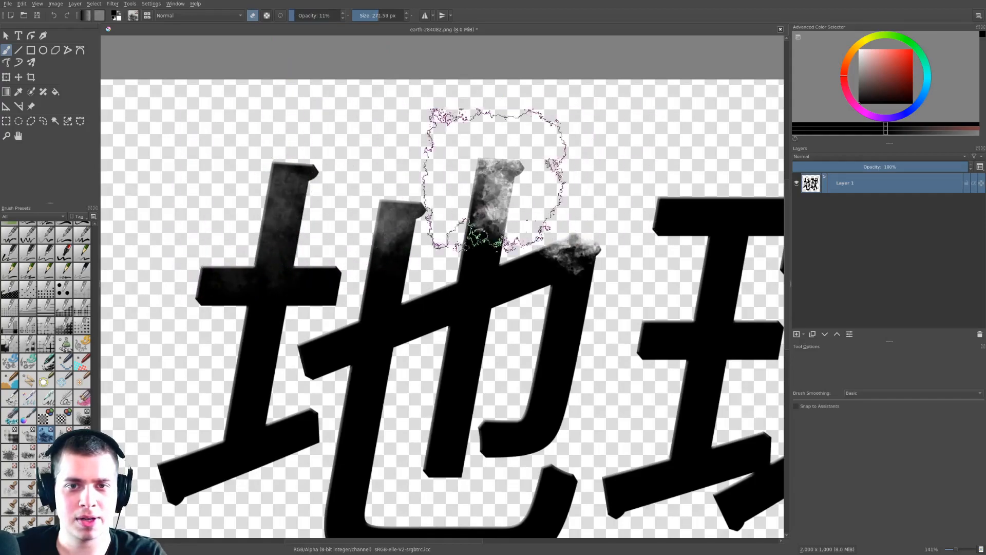
pyautogui.moveTo(514, 168); pyautogui.dragTo(523, 161, button='middle')
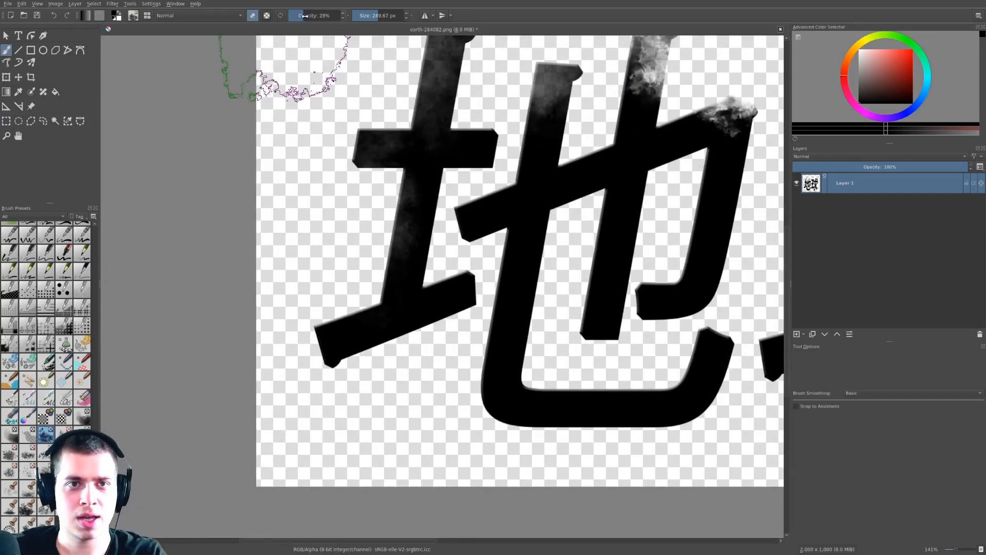
# Step: Raise the eraser opacity to 30%, reduce the brush to about 216 px, and fade the first character's left strokes and bottom curve
pyautogui.moveTo(304, 16); pyautogui.dragTo(305, 15)
pyautogui.keyDown('shift'); pyautogui.moveTo(405, 95); pyautogui.dragTo(388, 95); pyautogui.keyUp('shift')
pyautogui.moveTo(389, 95)
pyautogui.mouseDown()
pyautogui.moveTo(383, 170)
pyautogui.moveTo(352, 249)
pyautogui.moveTo(311, 312)
pyautogui.moveTo(355, 357)
pyautogui.mouseUp()
pyautogui.moveTo(489, 394); pyautogui.dragTo(519, 427)
pyautogui.moveTo(534, 437); pyautogui.dragTo(269, 356, button='middle')
pyautogui.moveTo(424, 349); pyautogui.dragTo(361, 372)
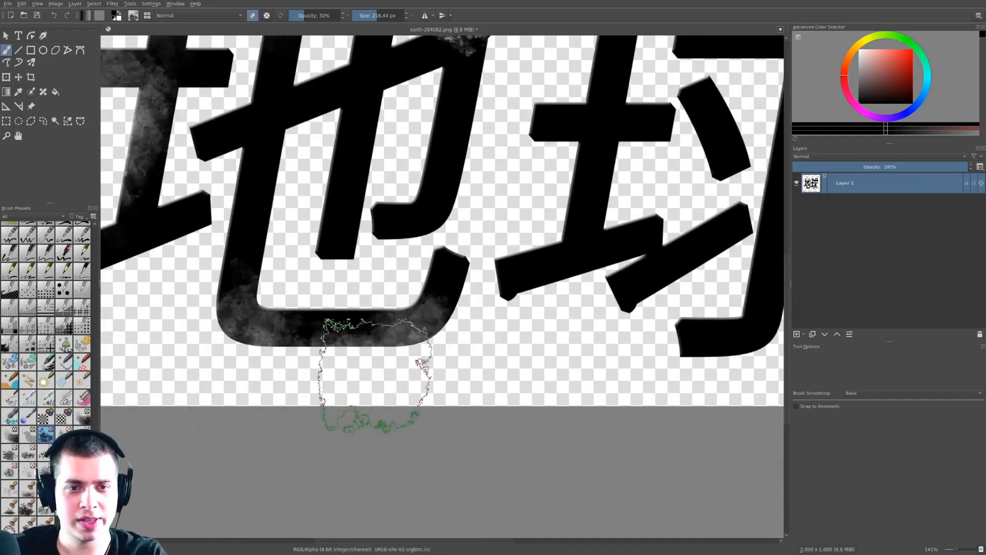
# Step: Reduce the brush to about 174 px and fade smoky patches on the second character's left component, lower bars and curved diagonal
pyautogui.moveTo(428, 366); pyautogui.dragTo(385, 367, button='middle')
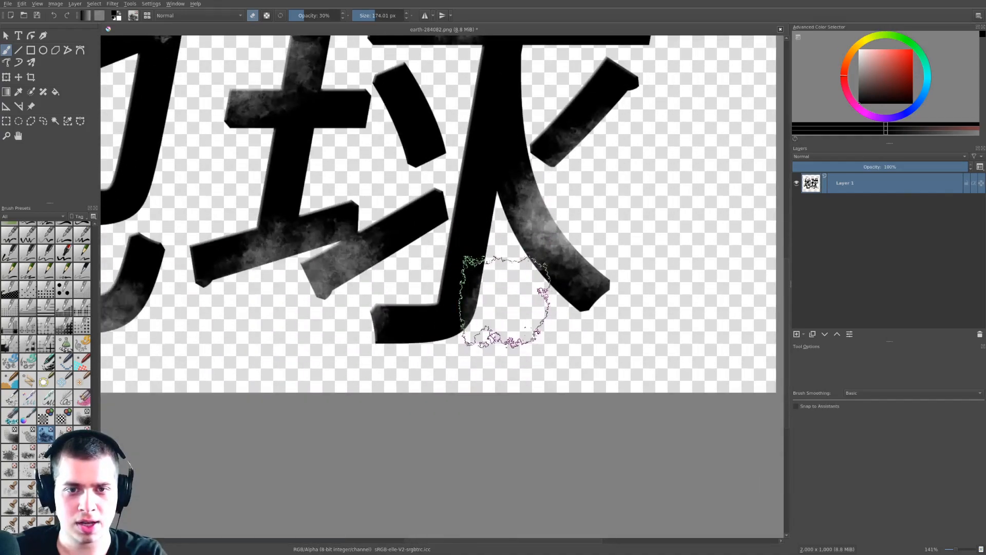
pyautogui.click(351, 276)
pyautogui.scroll(-3, 353, 270)
pyautogui.moveTo(349, 272); pyautogui.dragTo(515, 299, button='middle')
# Step: Enlarge the brush to about 368 px and add broader smoky fading across the first character's strokes
pyautogui.moveTo(465, 284)
pyautogui.keyDown('shift'); pyautogui.mouseDown()
pyautogui.moveTo(489, 284)
pyautogui.moveTo(425, 228)
pyautogui.mouseUp(); pyautogui.keyUp('shift')
pyautogui.scroll(1, 418, 254)
pyautogui.moveTo(416, 251); pyautogui.dragTo(431, 256)
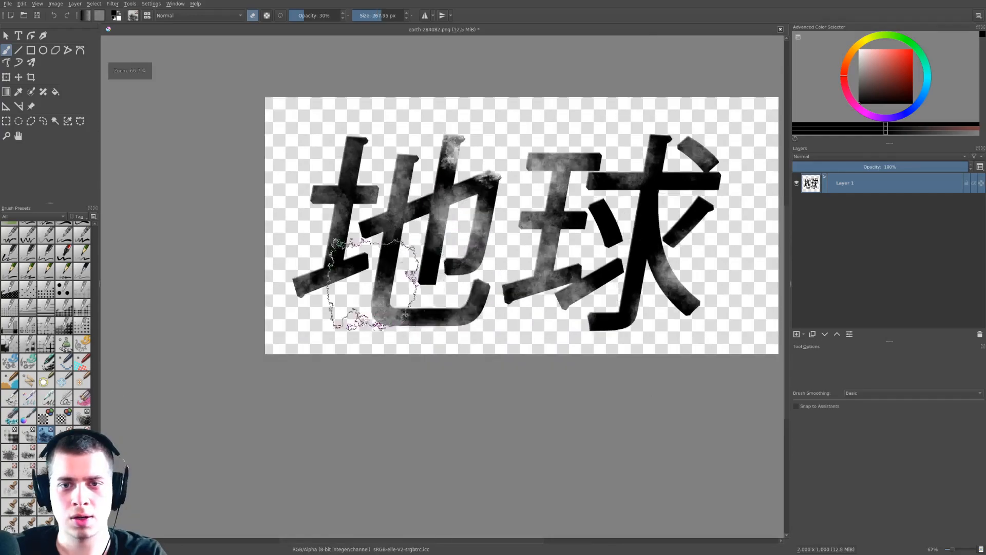
pyautogui.moveTo(388, 281); pyautogui.dragTo(348, 322, button='middle')
pyautogui.scroll(1, 477, 197)
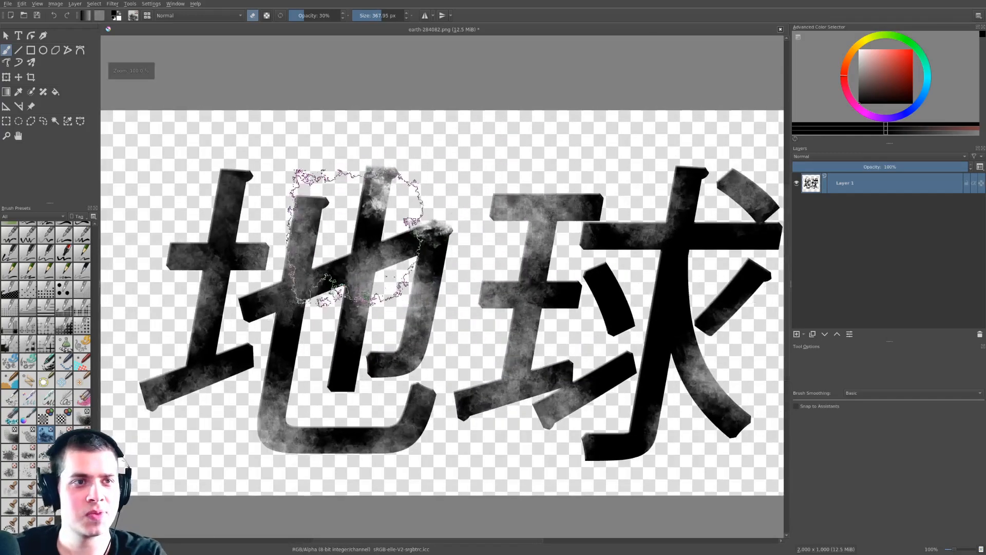
# Step: Save the faded earth calligraphy image as a PNG with the default export options
pyautogui.click(6, 4)
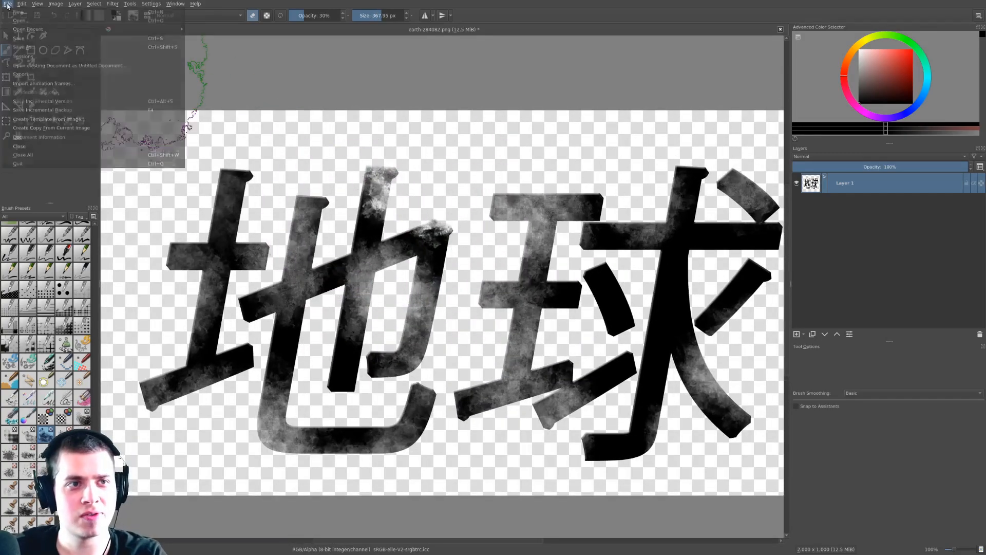
pyautogui.click(52, 40)
pyautogui.click(577, 286)
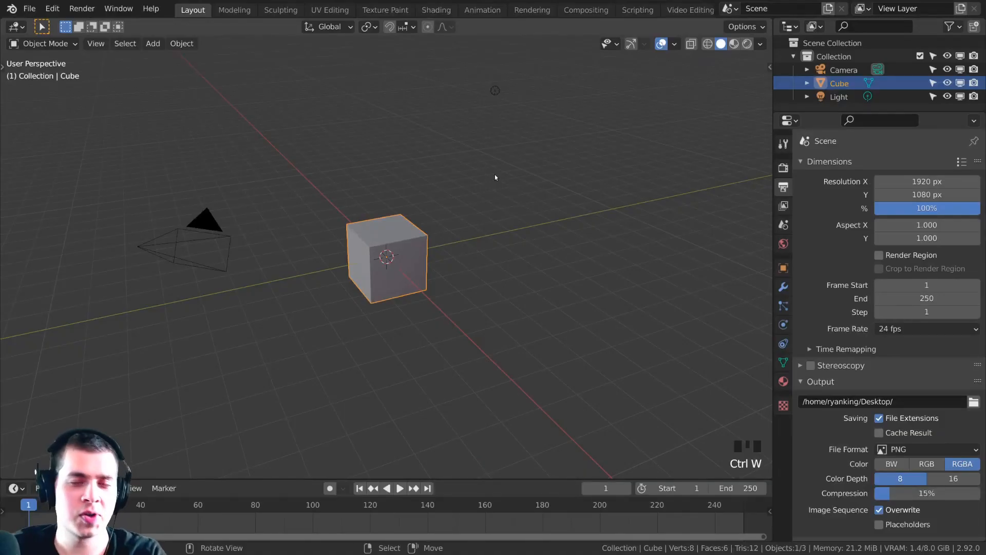
# Step: Switch to Blender and enlarge the 3D viewport by collapsing the timeline and narrowing the outliner and properties editors
pyautogui.moveTo(494, 177); pyautogui.dragTo(373, 199, button='middle')
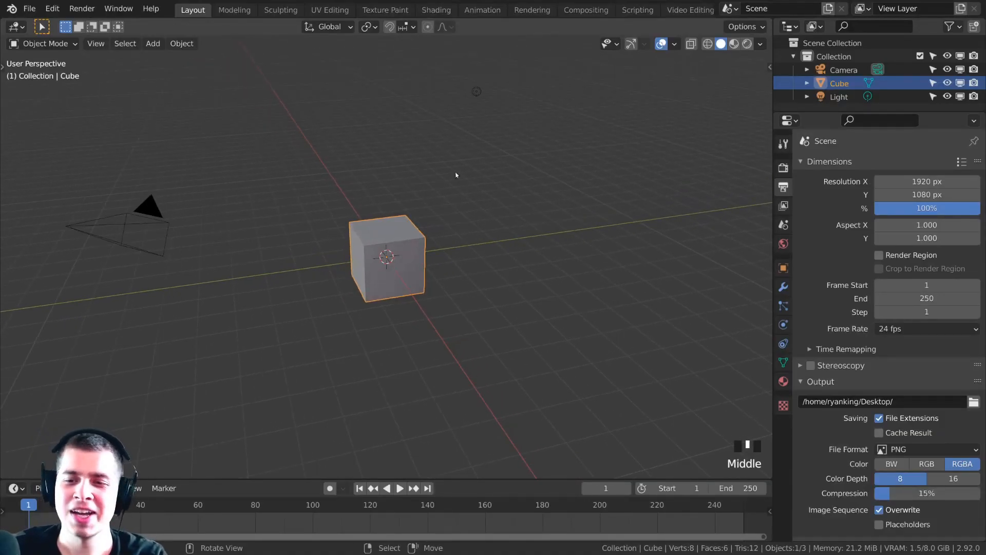
pyautogui.moveTo(471, 183); pyautogui.dragTo(480, 280, button='middle')
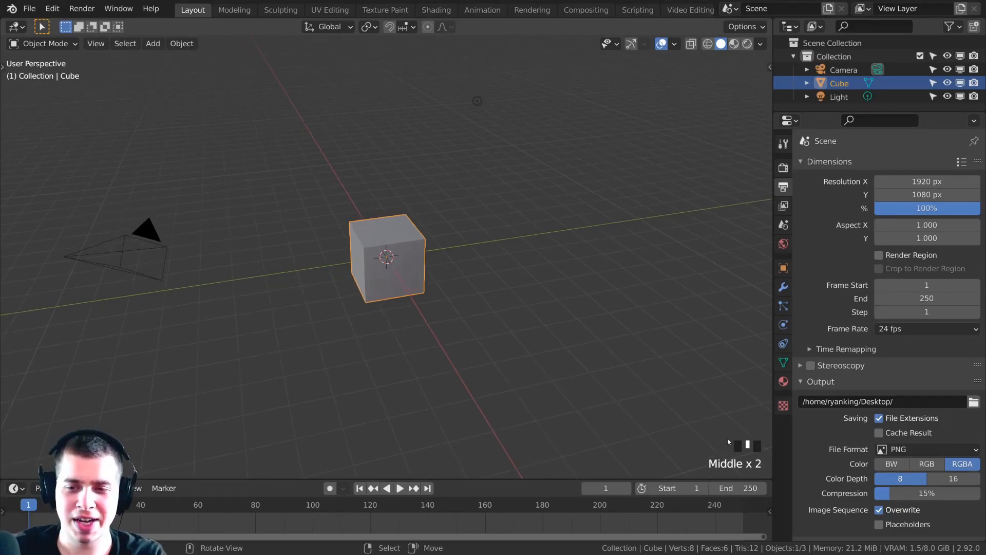
pyautogui.moveTo(650, 392); pyautogui.dragTo(698, 428, button='middle')
pyautogui.moveTo(425, 374); pyautogui.dragTo(380, 390, button='middle')
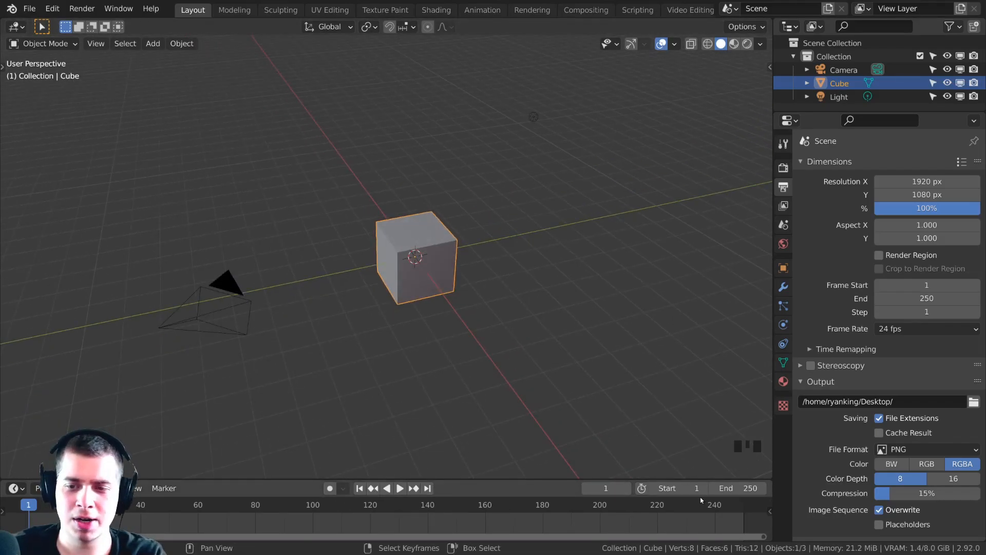
pyautogui.moveTo(771, 486); pyautogui.dragTo(761, 507)
pyautogui.moveTo(772, 366); pyautogui.dragTo(821, 366)
pyautogui.moveTo(396, 292); pyautogui.dragTo(409, 297, button='middle')
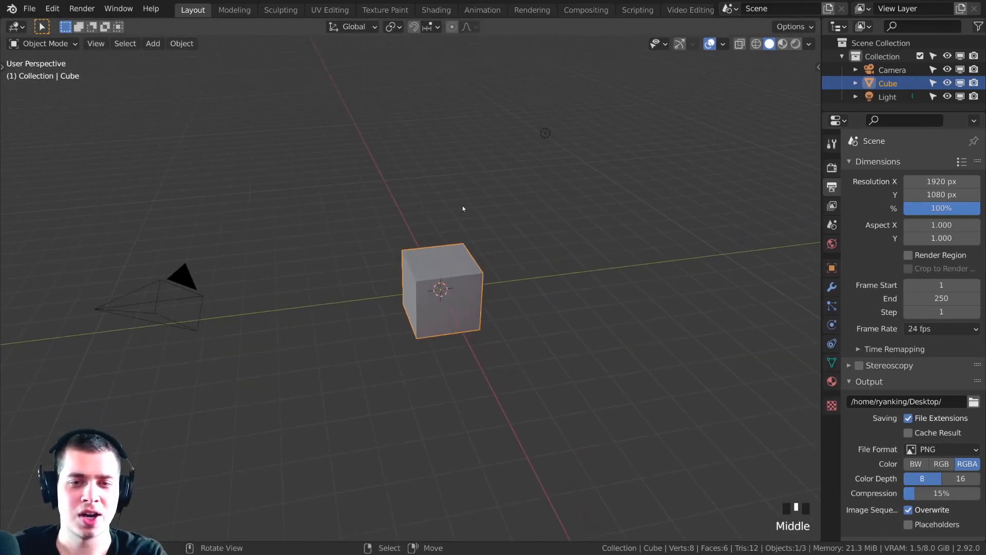
# Step: Select all the default objects and delete the camera, cube and light
pyautogui.moveTo(495, 203); pyautogui.dragTo(429, 209, button='middle')
pyautogui.press('a')
pyautogui.press('a')
pyautogui.press('a')
pyautogui.press('x')
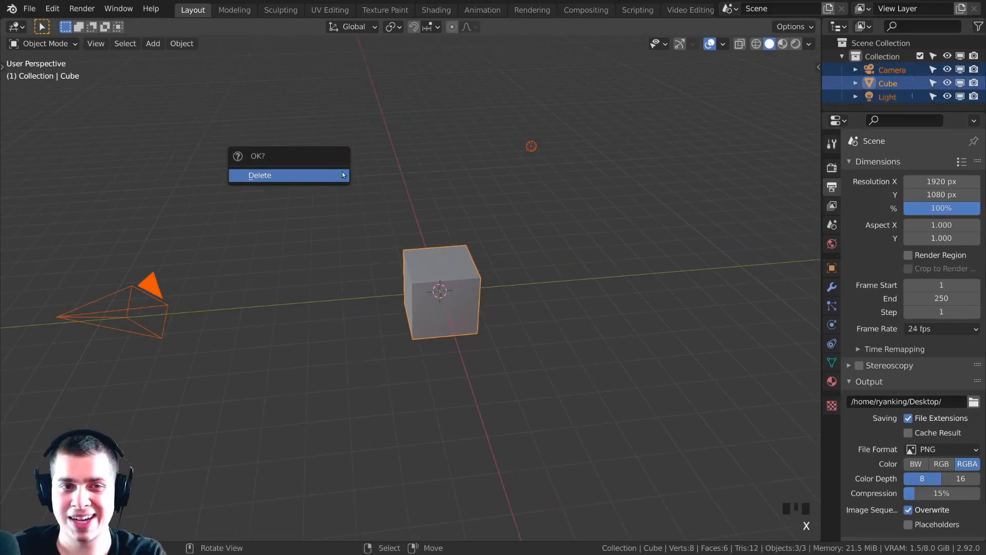
pyautogui.click(341, 175)
pyautogui.scroll(1, 445, 224)
pyautogui.keyDown('shift'); pyautogui.moveTo(446, 220); pyautogui.dragTo(425, 214, button='middle'); pyautogui.keyUp('shift')
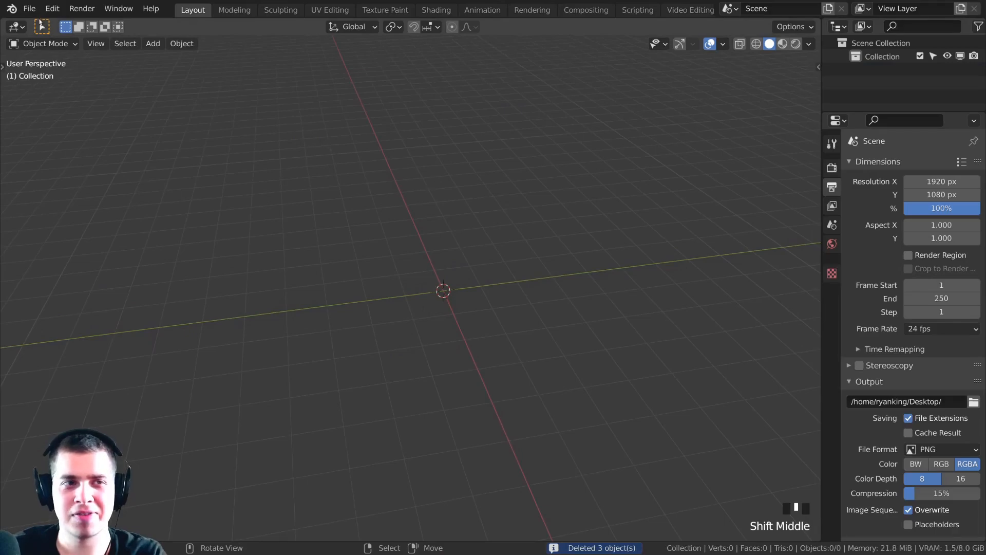
# Step: Save the empty scene as Tea Tutorial.blend in the Tea Scene Tutorial/Blends/Tutorial folder
pyautogui.click(32, 8)
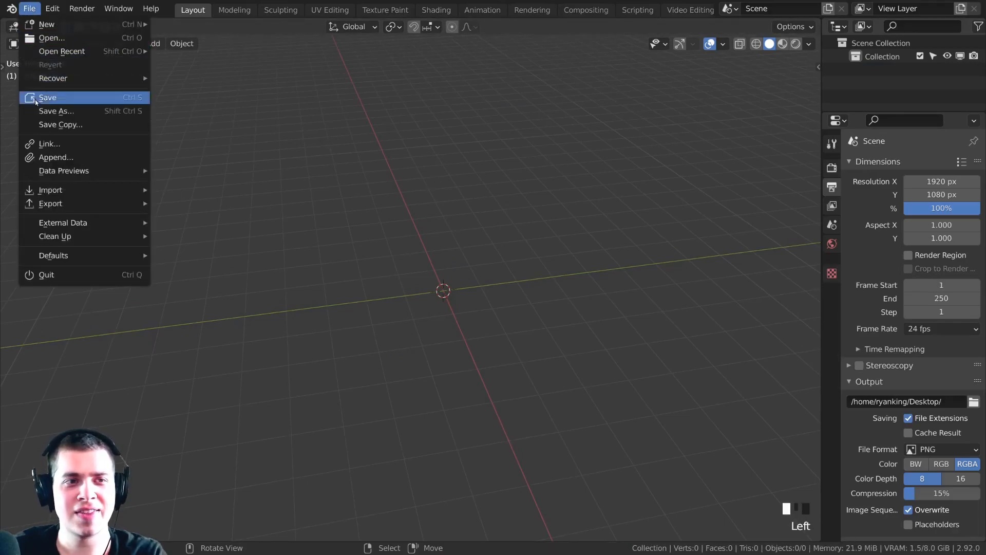
pyautogui.click(68, 112)
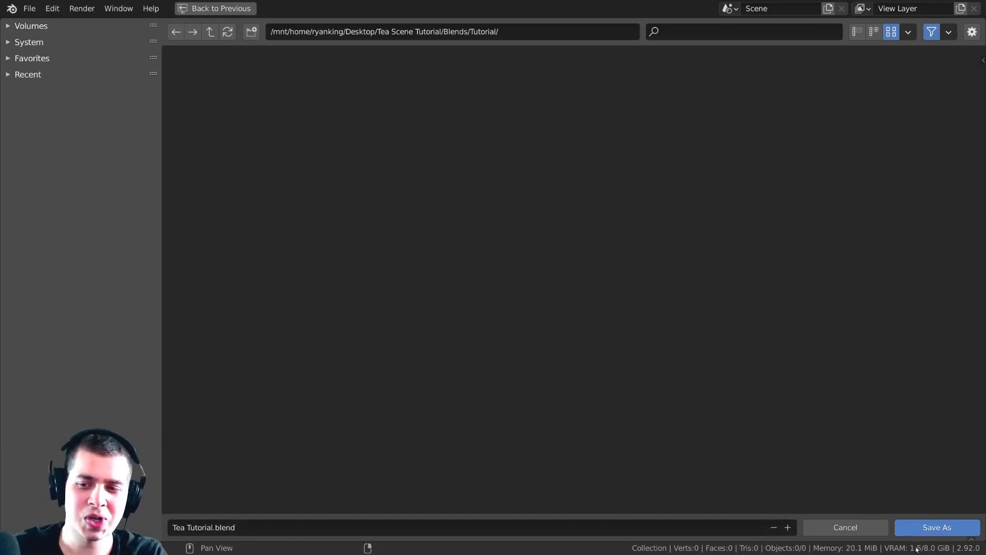
pyautogui.click(935, 526)
pyautogui.keyDown('shift'); pyautogui.moveTo(410, 345); pyautogui.dragTo(413, 332, button='middle'); pyautogui.keyUp('shift')
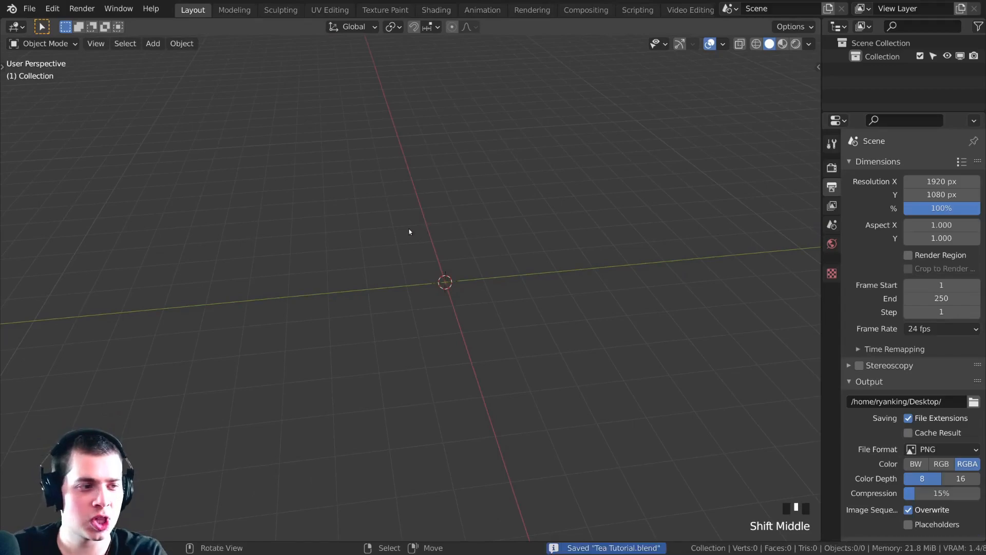
# Step: Add a plane mesh at the origin and scale it up into a large ground surface
pyautogui.scroll(1, 500, 291)
pyautogui.moveTo(500, 290); pyautogui.dragTo(401, 286, button='middle')
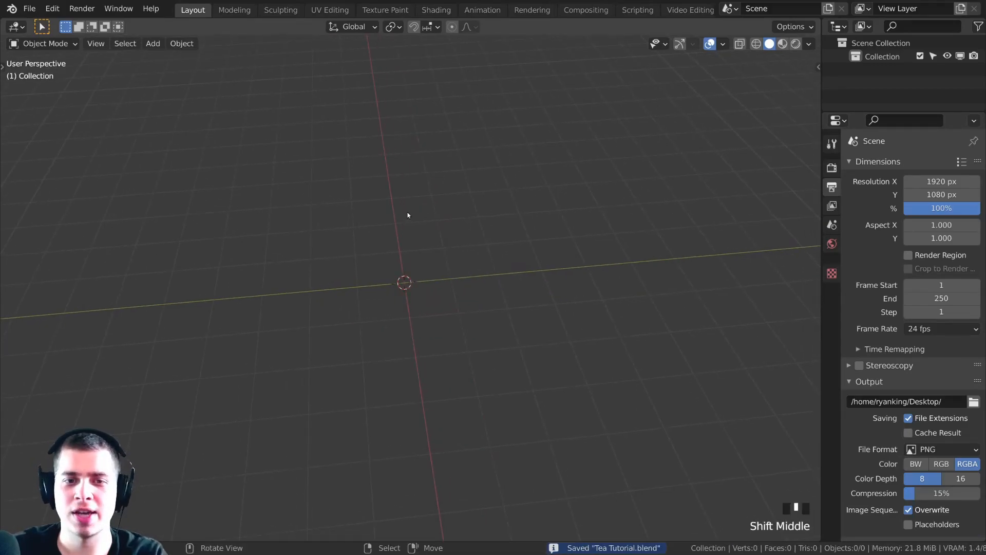
pyautogui.hotkey('shift', 'a')
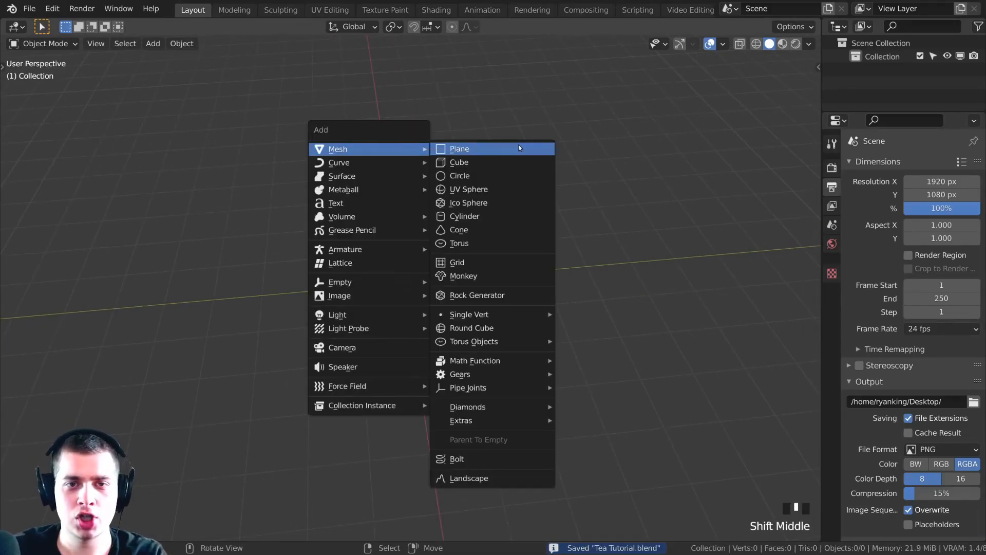
pyautogui.click(501, 146)
pyautogui.scroll(-3, 474, 264)
pyautogui.scroll(6, 524, 226)
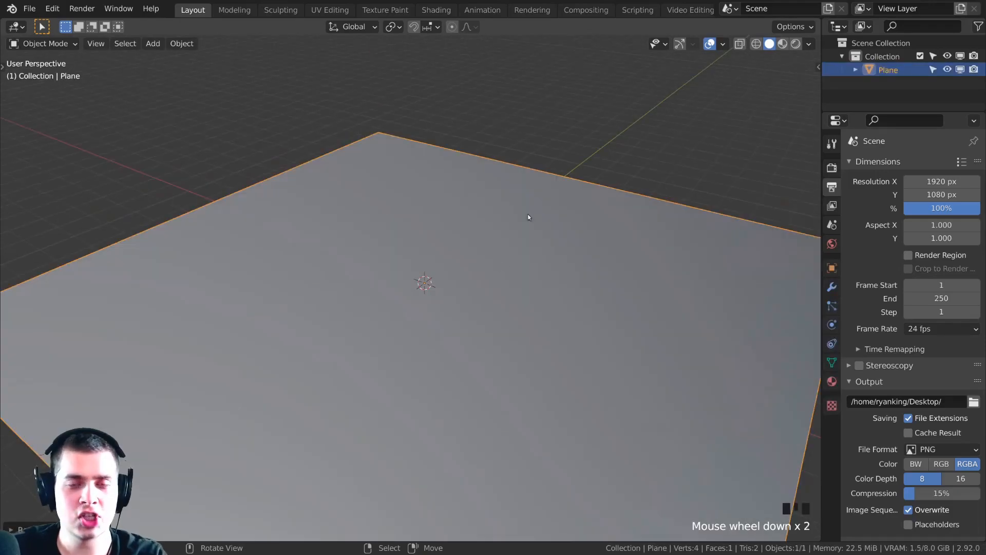
pyautogui.scroll(-1, 452, 286)
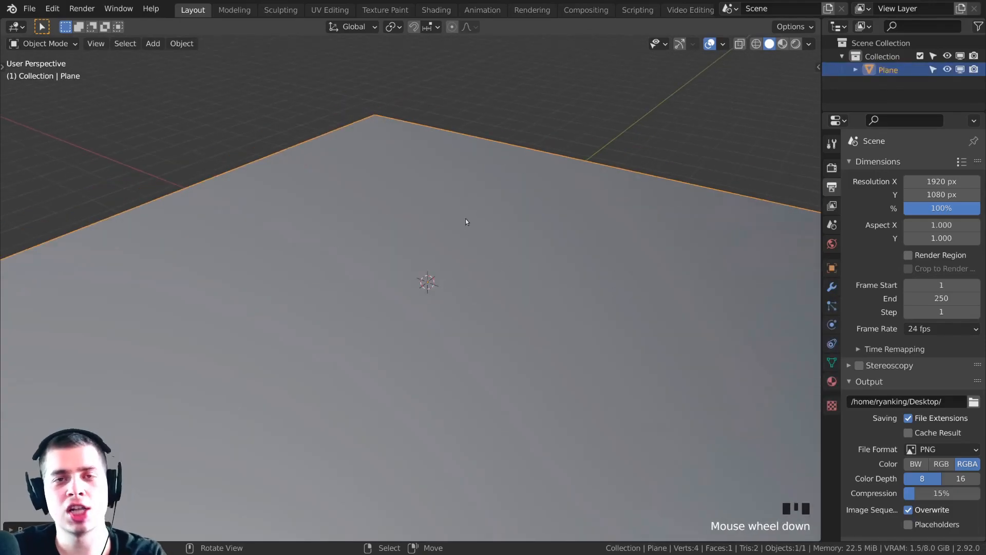
pyautogui.scroll(2, 473, 211)
# Step: Add a cube mesh at the centre of the plane
pyautogui.hotkey('shift', 'a')
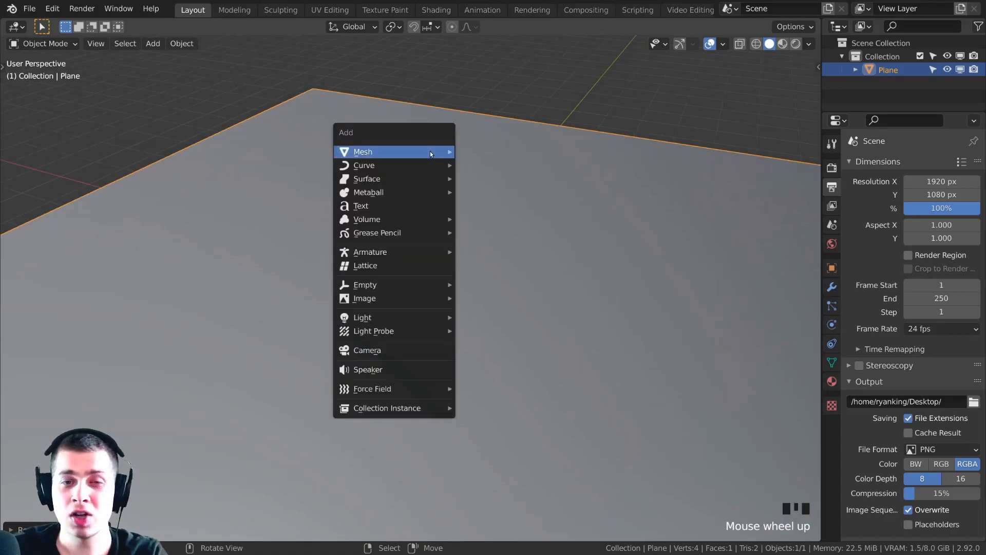
pyautogui.moveTo(430, 152)
pyautogui.click(503, 164)
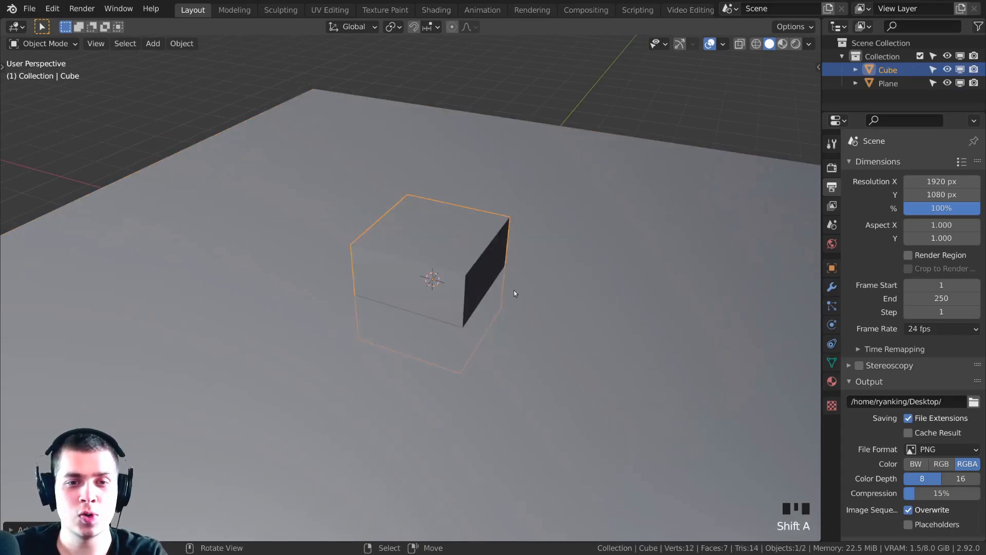
pyautogui.scroll(1, 595, 274)
# Step: In Edit Mode, scale the whole cube down along the Z axis into a thin slab
pyautogui.press('Tab')
pyautogui.moveTo(596, 273); pyautogui.dragTo(683, 265, button='middle')
pyautogui.scroll(1, 628, 262)
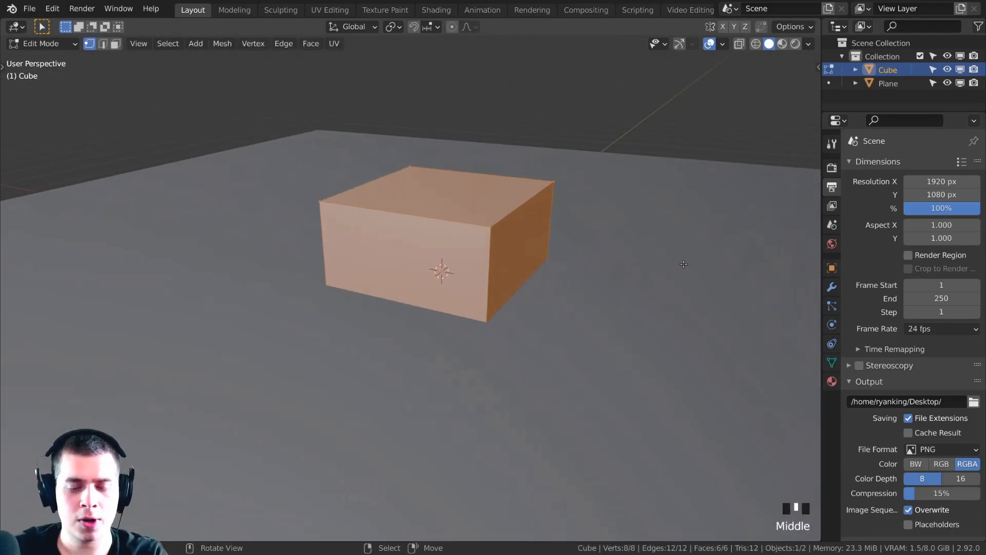
pyautogui.press('s')
pyautogui.press('z')
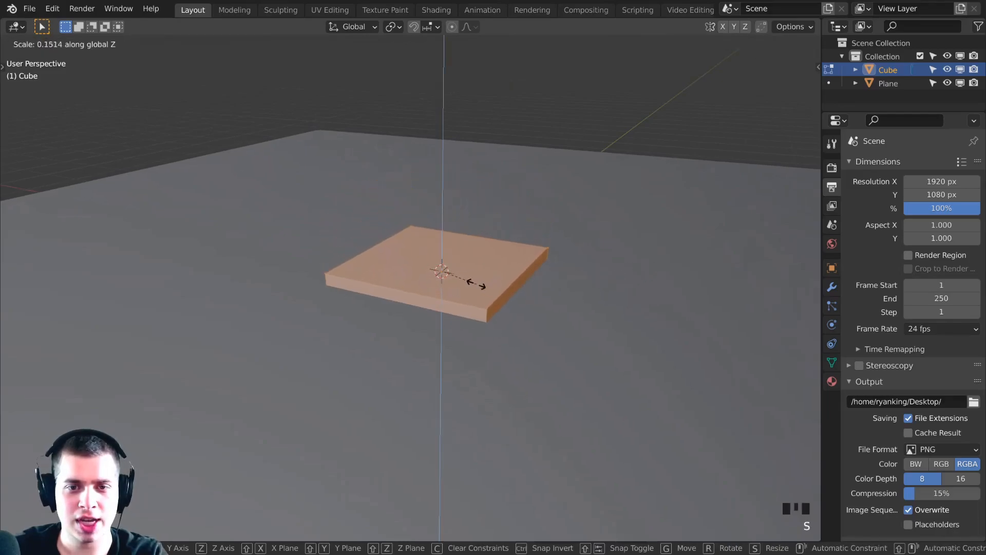
pyautogui.click(445, 273)
pyautogui.scroll(4, 511, 273)
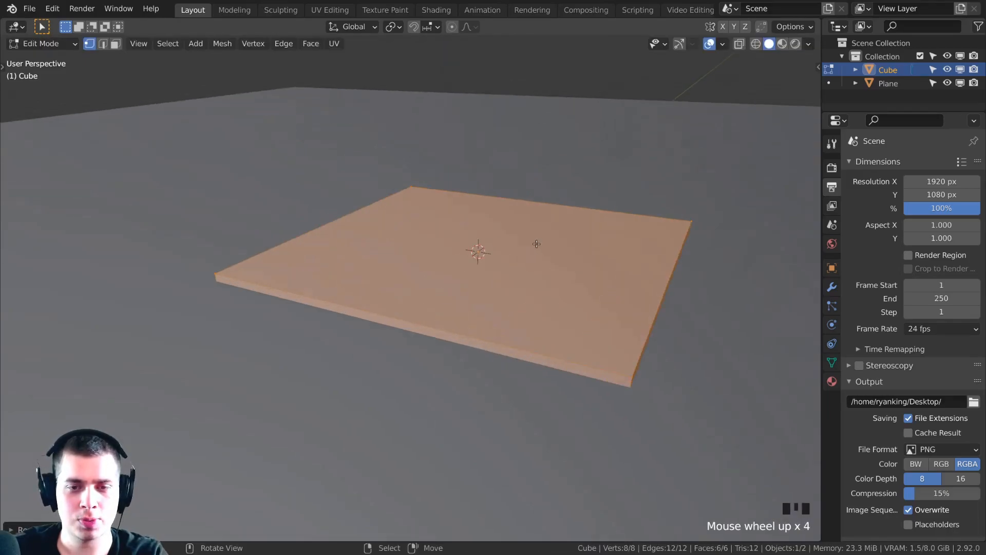
# Step: Move the slab's geometry up along the Z axis by about 0.05 m so it rests on the plane
pyautogui.press('g')
pyautogui.press('z')
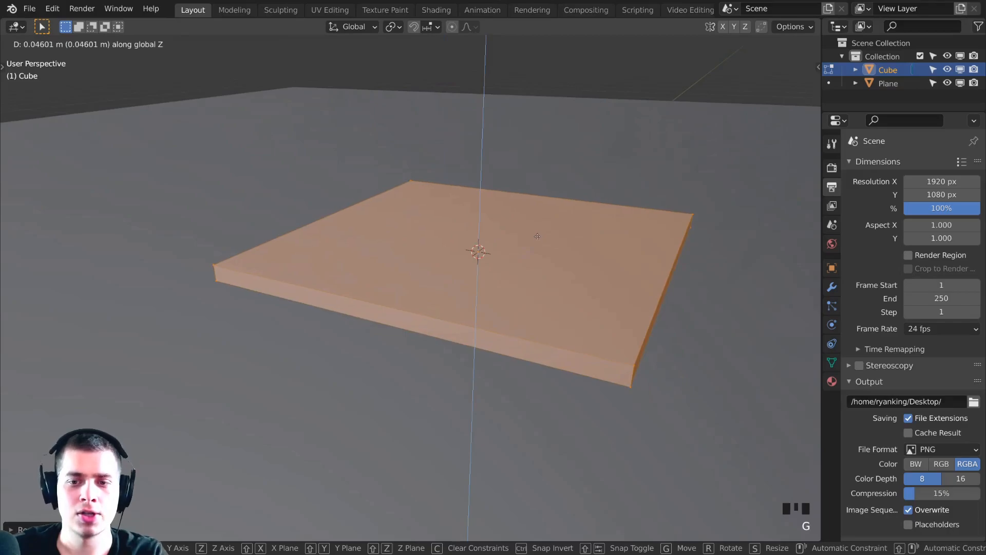
pyautogui.click(537, 240)
pyautogui.moveTo(537, 239); pyautogui.dragTo(560, 273, button='middle')
# Step: Thin the slab by lowering only its top face about 0.02 m along the Z axis, and return to Object Mode
pyautogui.press('3')
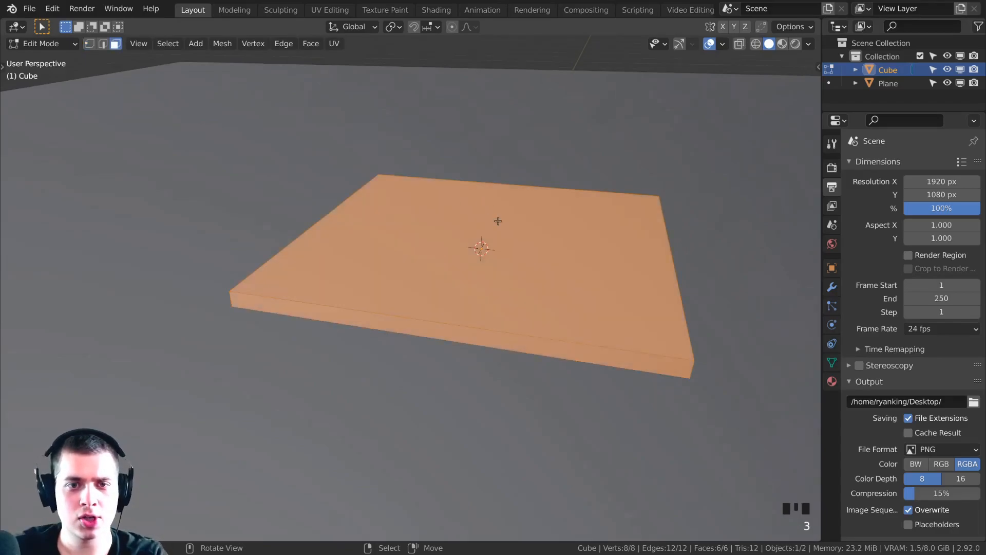
pyautogui.rightClick(496, 200)
pyautogui.moveTo(596, 208); pyautogui.dragTo(567, 186, button='middle')
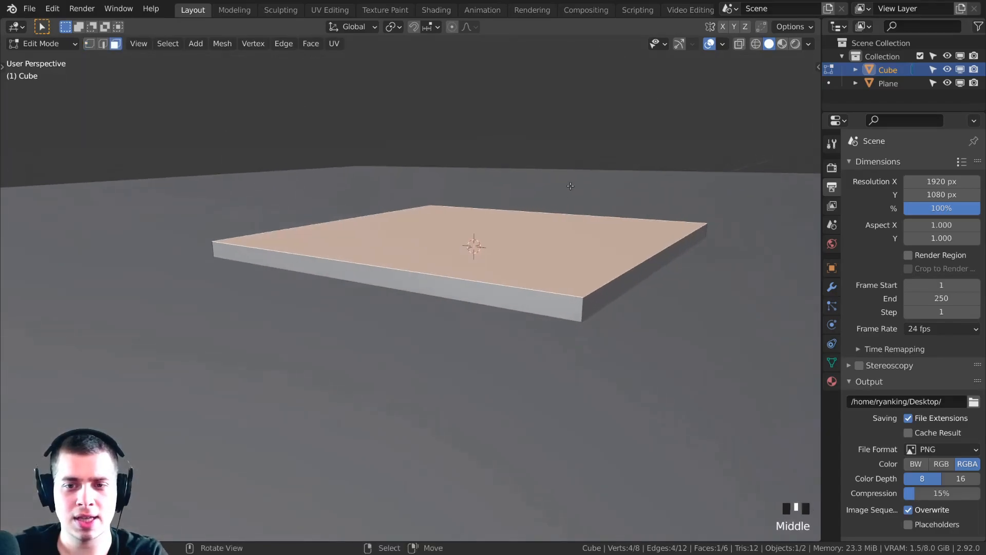
pyautogui.press('g')
pyautogui.press('z')
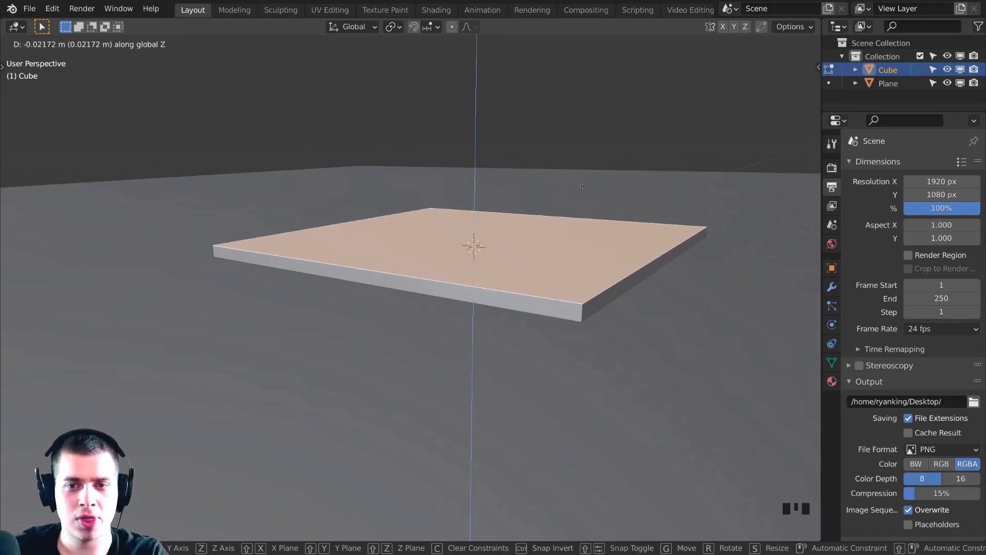
pyautogui.click(583, 187)
pyautogui.press('Tab')
pyautogui.scroll(-5, 451, 190)
pyautogui.moveTo(451, 189); pyautogui.dragTo(658, 186, button='middle')
pyautogui.scroll(1, 476, 201)
pyautogui.scroll(-2, 671, 282)
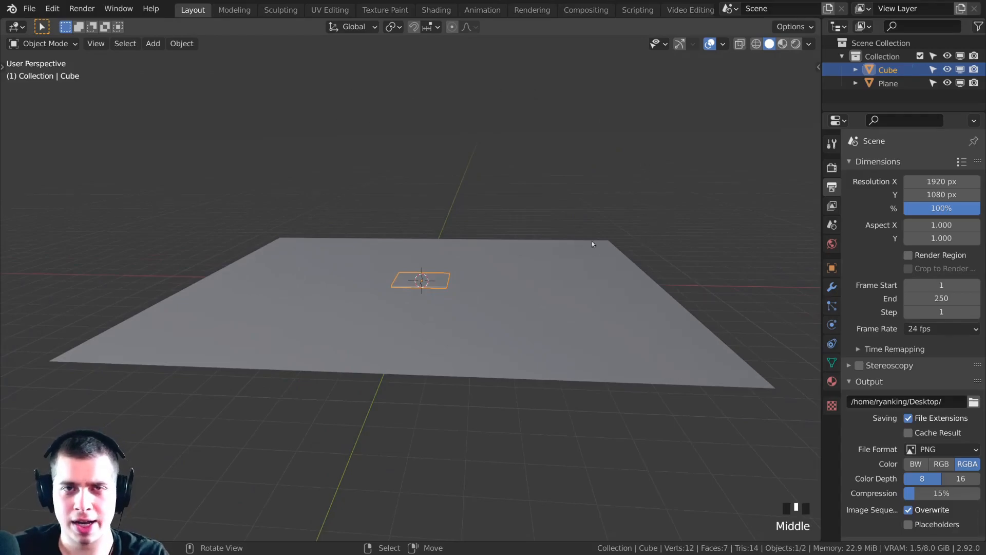
pyautogui.scroll(1, 530, 267)
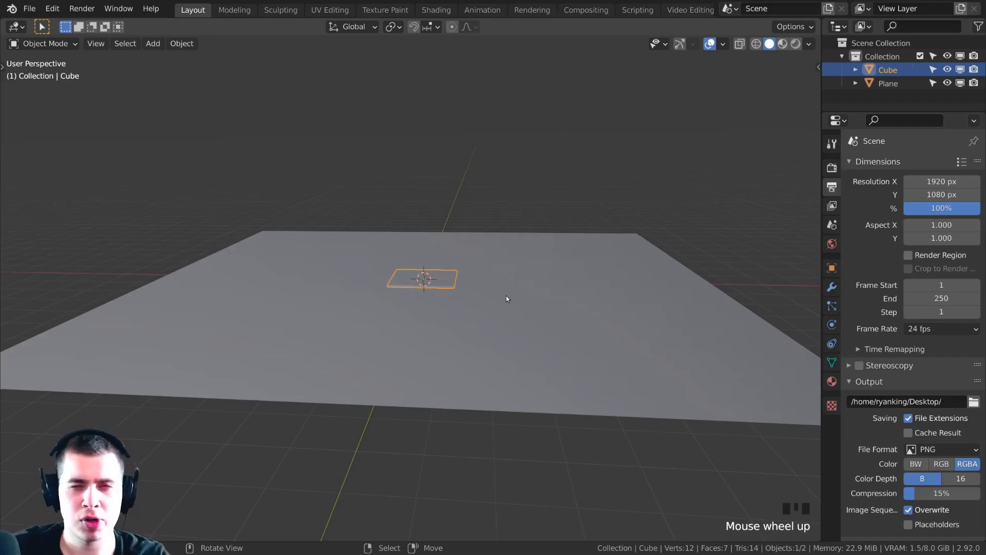
pyautogui.moveTo(507, 313); pyautogui.dragTo(498, 317, button='middle')
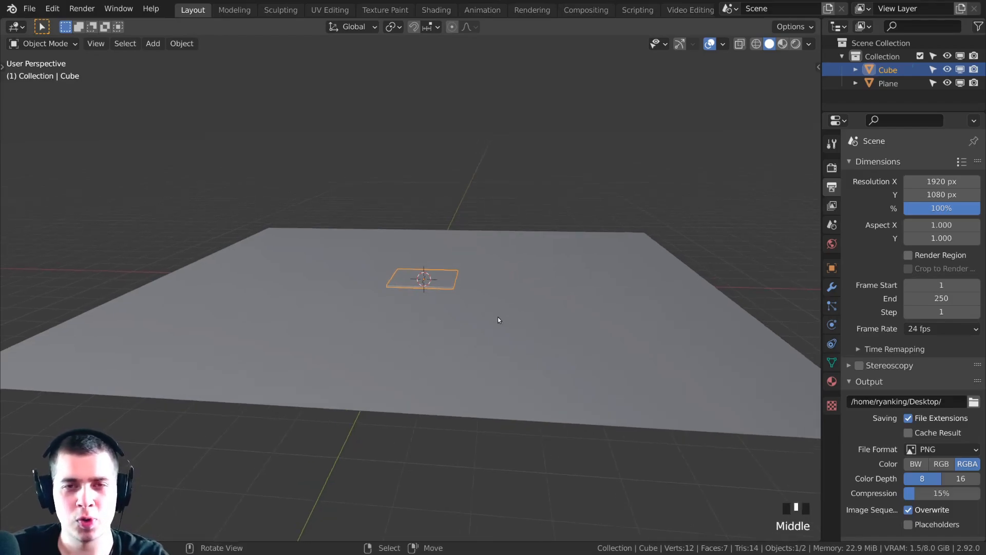
pyautogui.scroll(2, 502, 304)
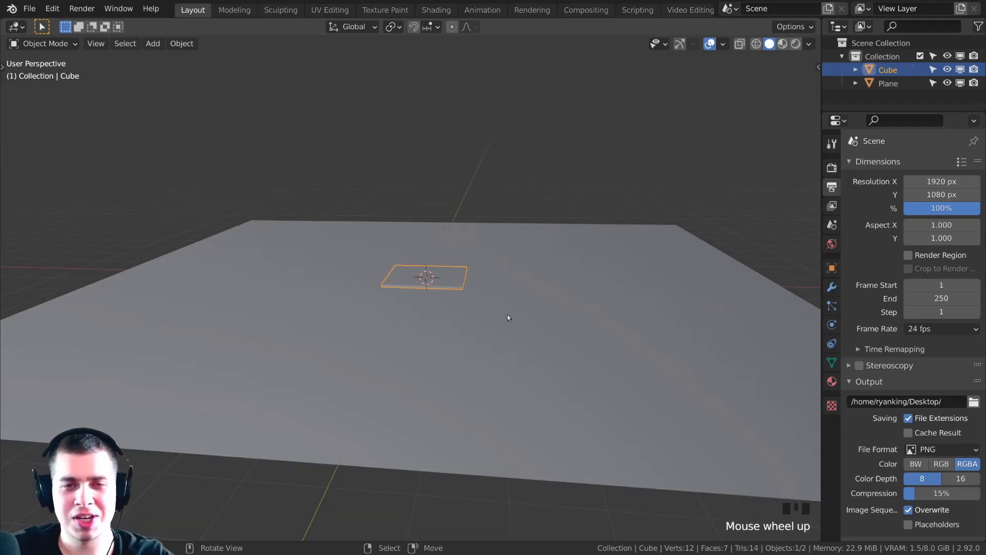
pyautogui.moveTo(549, 283); pyautogui.dragTo(466, 236, button='middle')
pyautogui.scroll(2, 465, 226)
pyautogui.scroll(-2, 469, 203)
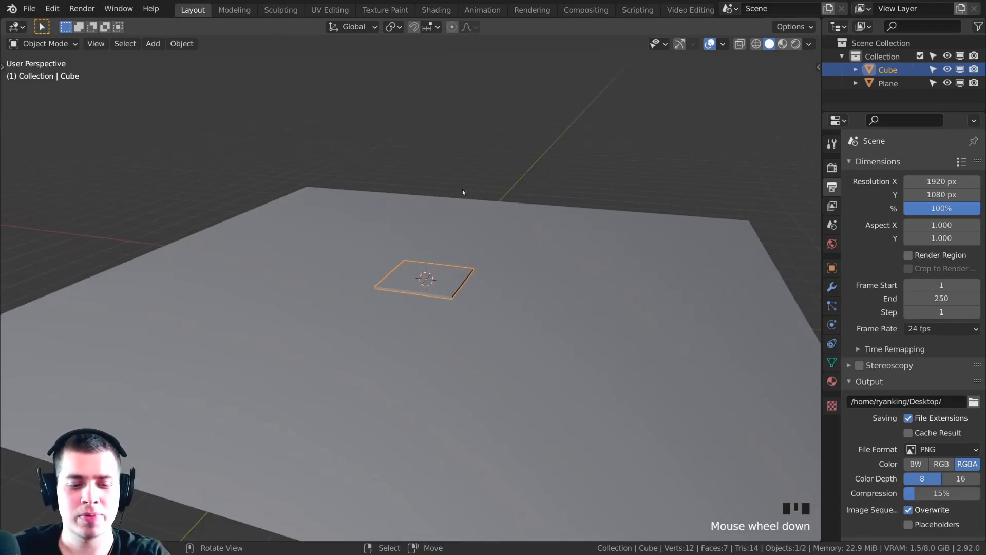
# Step: Add a second cube mesh at the centre of the scene and scale it up well beyond the slab
pyautogui.hotkey('shift', 'a')
pyautogui.moveTo(440, 165)
pyautogui.click(495, 174)
pyautogui.moveTo(495, 180); pyautogui.dragTo(495, 283, button='middle')
pyautogui.press('s')
pyautogui.click(688, 256)
pyautogui.scroll(-2, 495, 244)
# Step: Stretch the second cube along the X axis into a long box spanning the ground plane's width
pyautogui.press('s')
pyautogui.press('x')
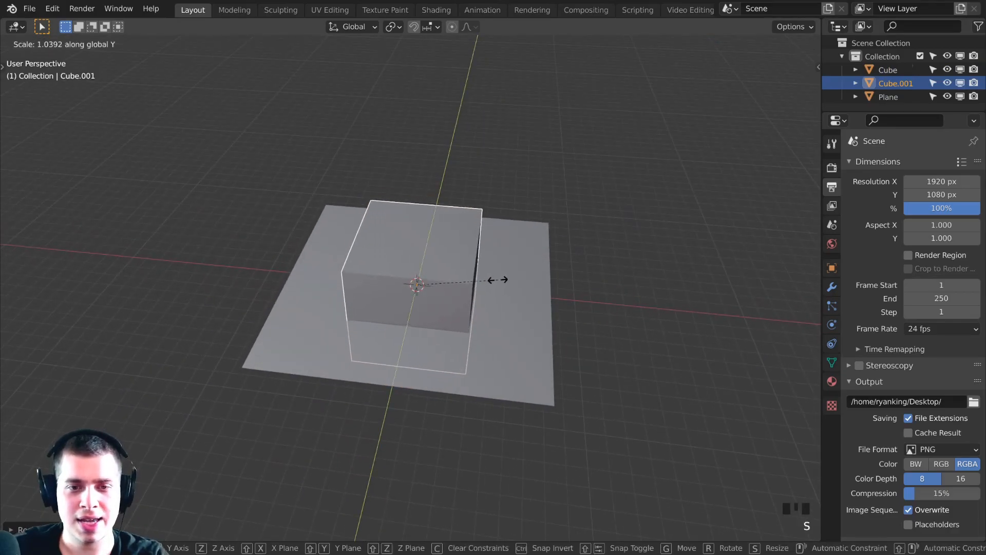
pyautogui.click(616, 298)
pyautogui.press('s')
pyautogui.moveTo(616, 298); pyautogui.dragTo(388, 218, button='middle')
pyautogui.click(619, 219)
# Step: Raise the long box along the Z axis so that most of it stands above the ground plane
pyautogui.press('g')
pyautogui.press('z')
pyautogui.click(623, 204)
pyautogui.press('g')
pyautogui.press('z')
pyautogui.click(443, 170)
# Step: In Edit Mode, delete the front long side face of the box
pyautogui.press('Tab')
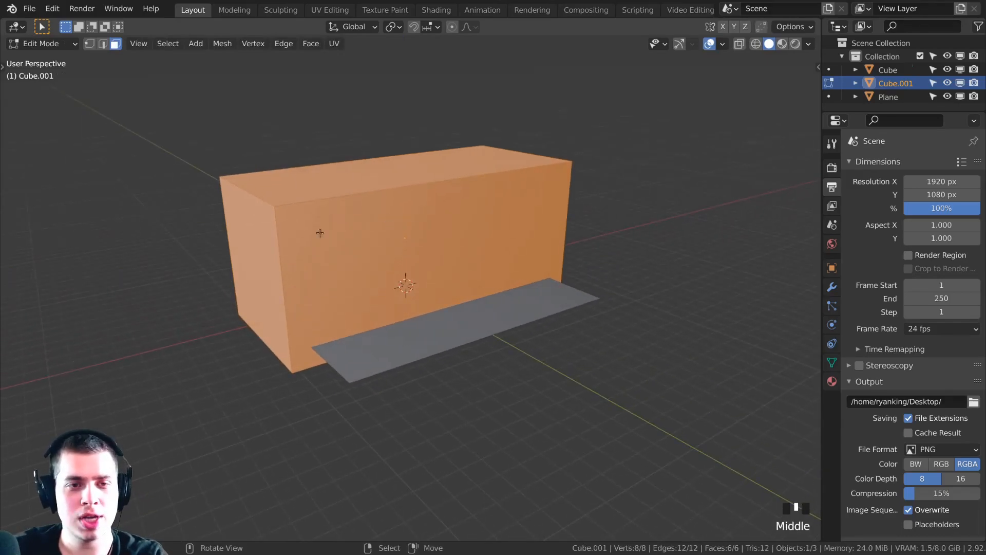
pyautogui.click(391, 257)
pyautogui.moveTo(352, 275); pyautogui.dragTo(368, 321, button='middle')
pyautogui.press('x')
pyautogui.click(409, 295)
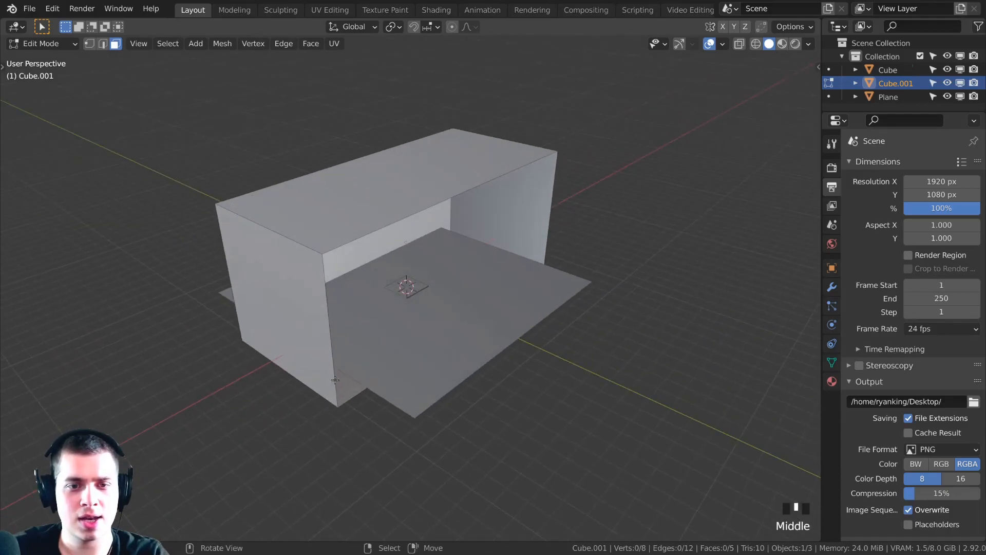
# Step: Delete the box's bottom face and its other long side face, leaving the top and two ends, and return to Object Mode
pyautogui.rightClick(348, 377)
pyautogui.moveTo(349, 378); pyautogui.dragTo(488, 209, button='middle')
pyautogui.press('x')
pyautogui.click(371, 238)
pyautogui.rightClick(454, 169)
pyautogui.press('x')
pyautogui.click(435, 172)
pyautogui.press('Tab')
# Step: Reposition the open box along the Y axis over the ground plane
pyautogui.moveTo(390, 139); pyautogui.dragTo(503, 189, button='middle')
pyautogui.moveTo(493, 228); pyautogui.dragTo(484, 237, button='middle')
pyautogui.press('g')
pyautogui.press('y')
pyautogui.click(477, 226)
# Step: Add a camera to the scene
pyautogui.moveTo(385, 253); pyautogui.dragTo(487, 250, button='middle')
pyautogui.scroll(1, 413, 250)
pyautogui.scroll(2, 486, 242)
pyautogui.scroll(2, 467, 256)
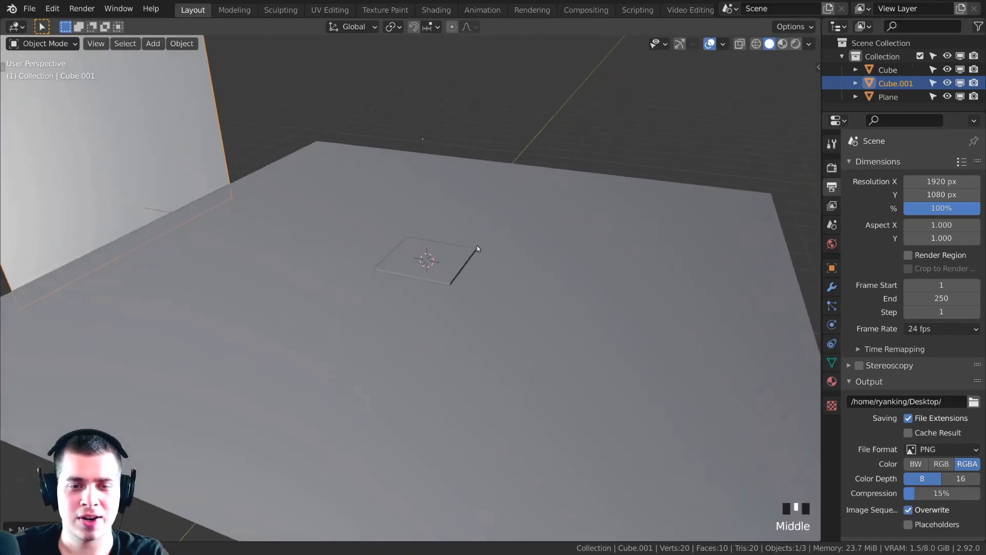
pyautogui.scroll(-1, 467, 183)
pyautogui.keyDown('shift'); pyautogui.moveTo(466, 182); pyautogui.dragTo(506, 220, button='middle'); pyautogui.keyUp('shift')
pyautogui.scroll(2, 412, 176)
pyautogui.hotkey('shift', 'a')
pyautogui.moveTo(411, 174)
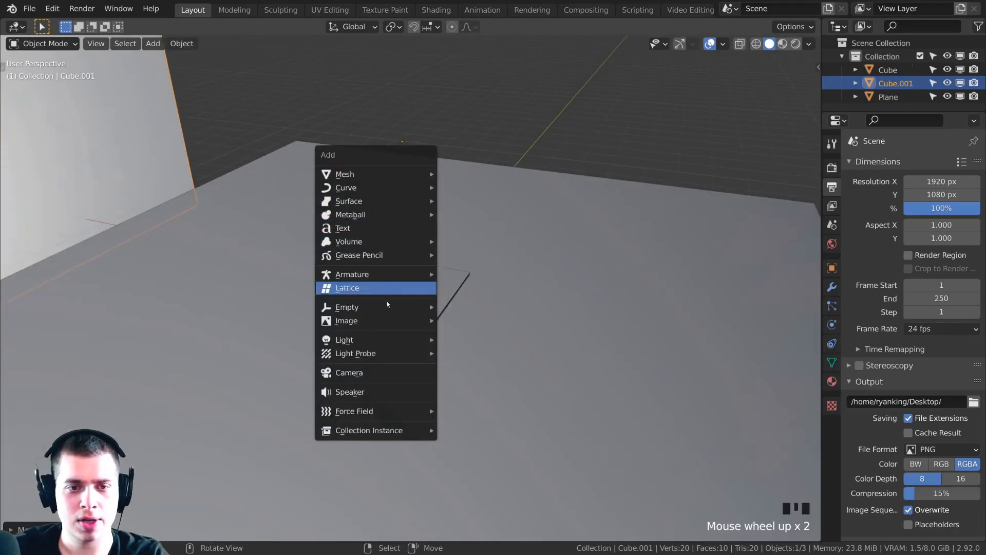
pyautogui.click(369, 377)
# Step: Align the camera to a close, angled view from above the slab and shift it slightly to adjust the framing
pyautogui.scroll(3, 421, 331)
pyautogui.moveTo(471, 321); pyautogui.dragTo(477, 260, button='middle')
pyautogui.scroll(2, 464, 294)
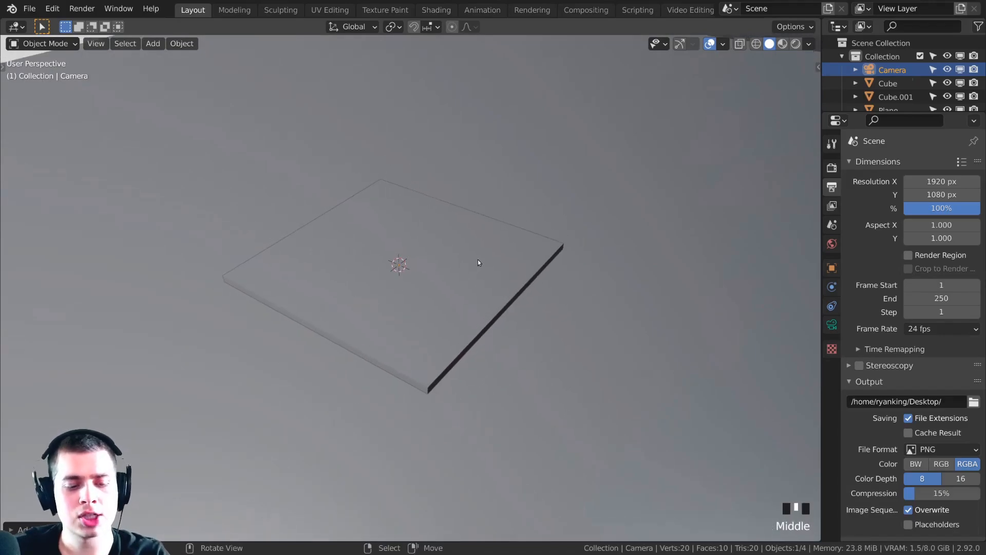
pyautogui.press('ctrl+alt+KP_0')
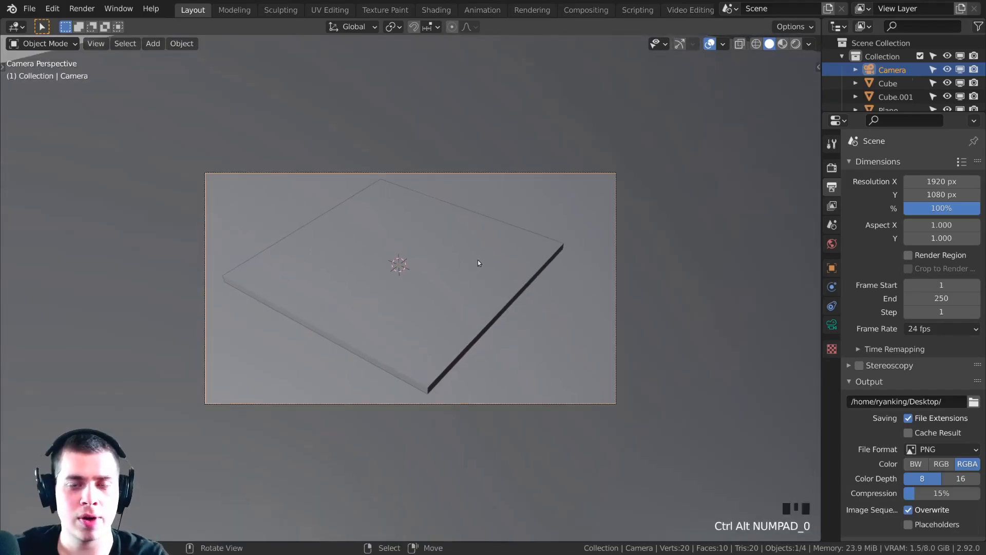
pyautogui.scroll(1, 457, 266)
pyautogui.keyDown('shift'); pyautogui.moveTo(548, 247); pyautogui.dragTo(597, 212, button='middle'); pyautogui.keyUp('shift')
pyautogui.press('g')
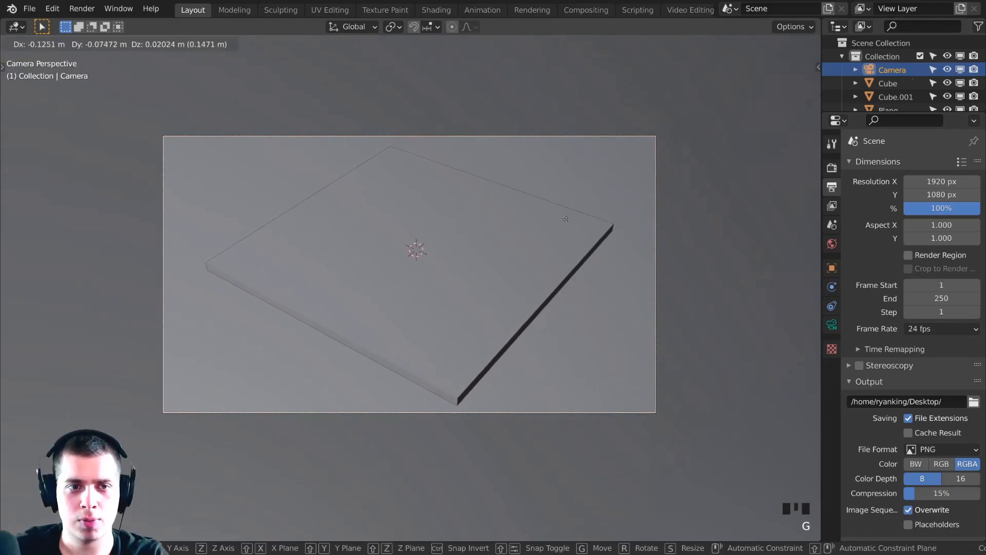
pyautogui.click(611, 335)
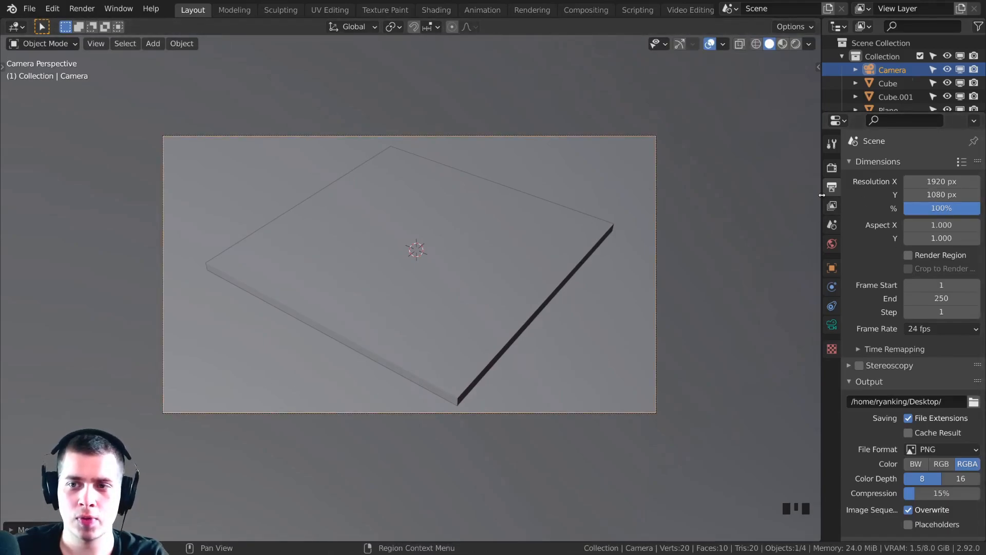
# Step: Set the vertical render resolution to 1920 px for a square frame
pyautogui.moveTo(822, 196); pyautogui.dragTo(803, 196)
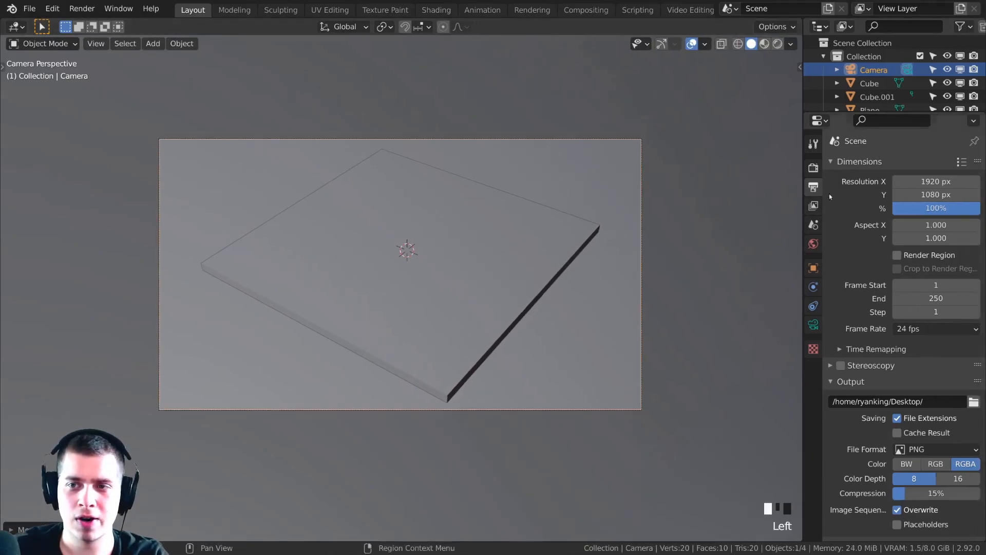
pyautogui.click(933, 194)
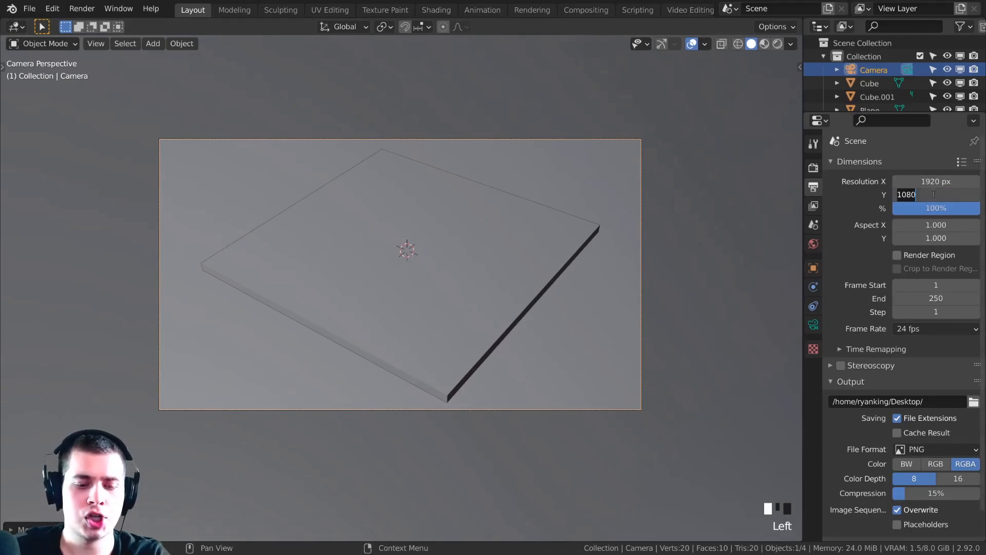
pyautogui.write('1920')
pyautogui.press('Return')
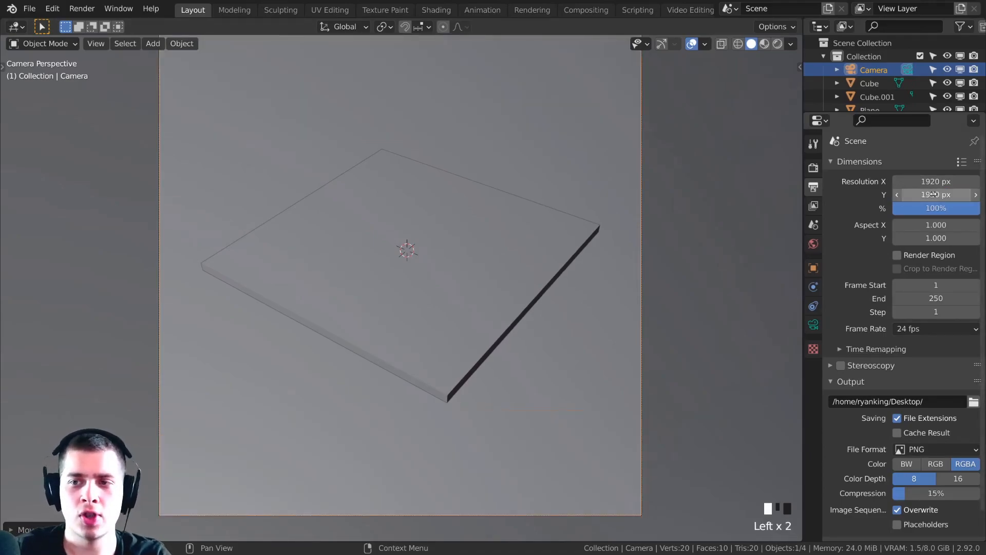
# Step: Move the camera about 0.9 m closer to the slab along its local Z axis so the slab fills the frame
pyautogui.scroll(-3, 477, 257)
pyautogui.scroll(2, 473, 247)
pyautogui.keyDown('shift'); pyautogui.moveTo(470, 247); pyautogui.dragTo(470, 238, button='middle'); pyautogui.keyUp('shift')
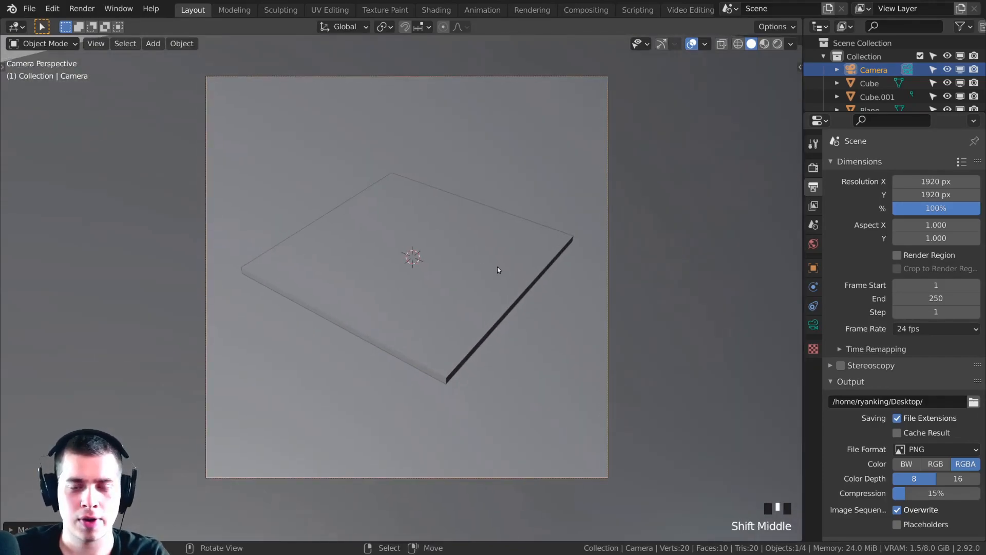
pyautogui.scroll(1, 491, 273)
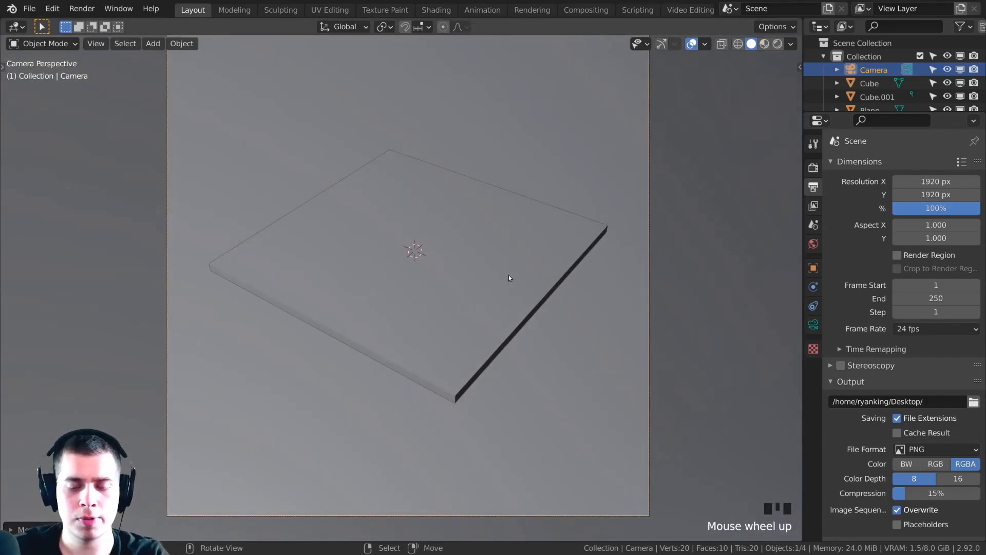
pyautogui.press('g')
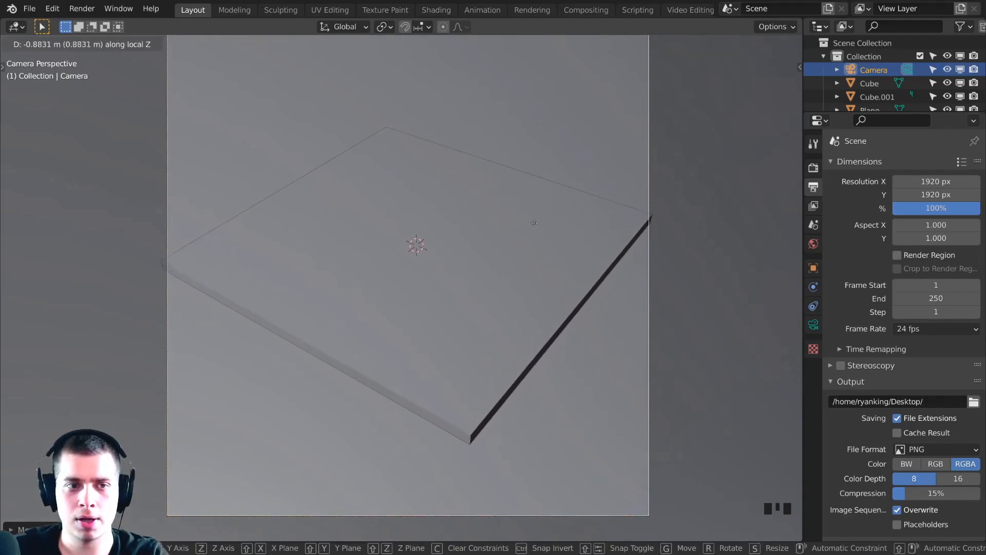
pyautogui.click(525, 221)
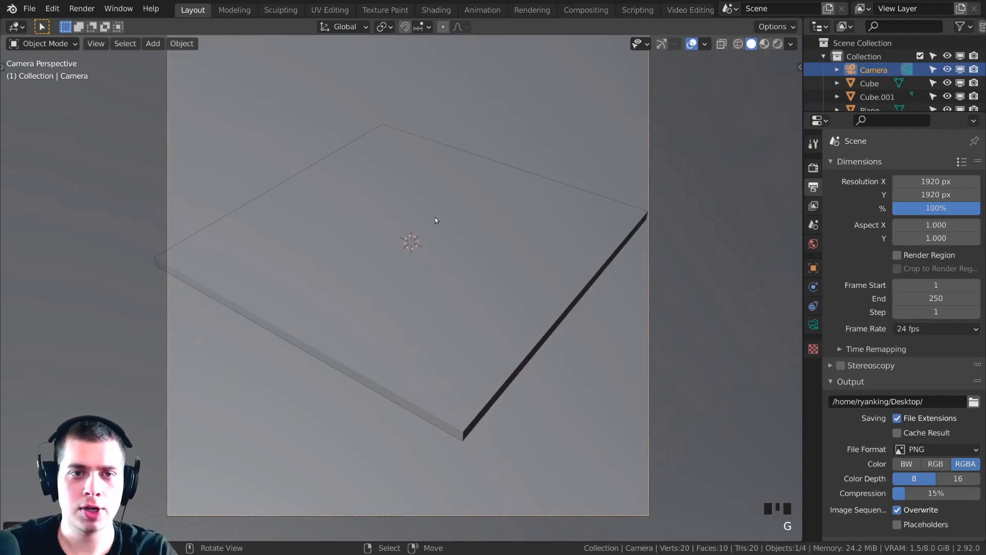
# Step: In Edit Mode, scale the whole slab along the X axis by about 1.25, and return to Object Mode
pyautogui.rightClick(411, 238)
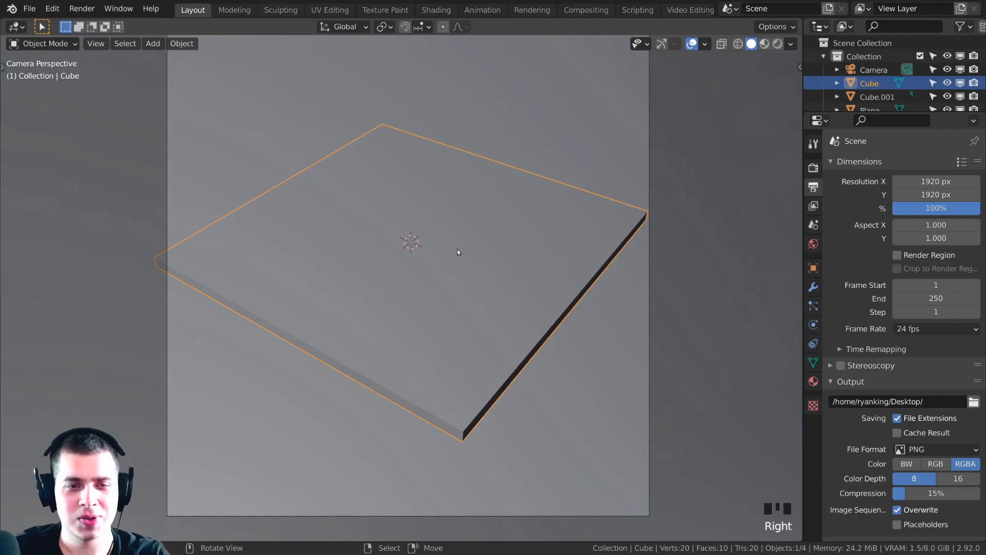
pyautogui.press('Tab')
pyautogui.press('a')
pyautogui.press('a')
pyautogui.press('a')
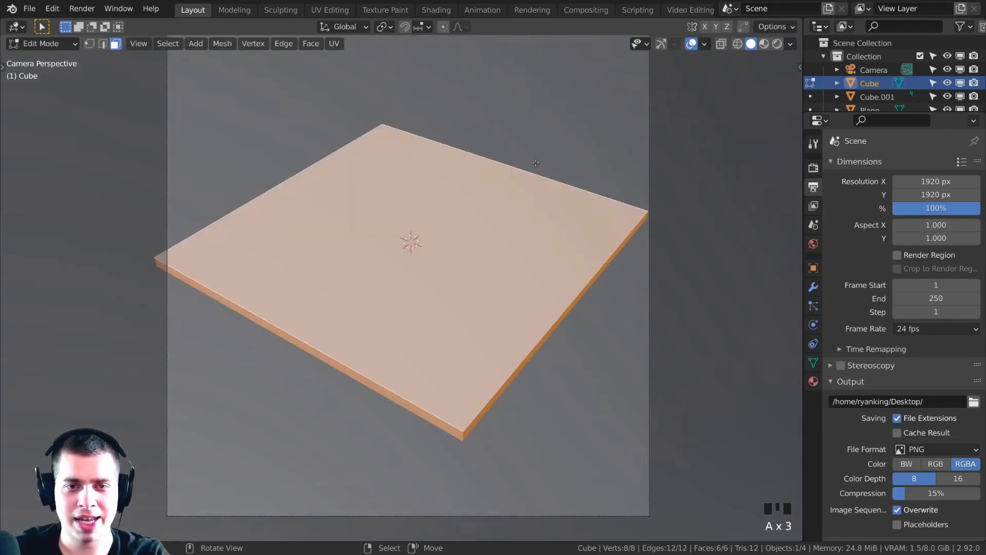
pyautogui.press('s')
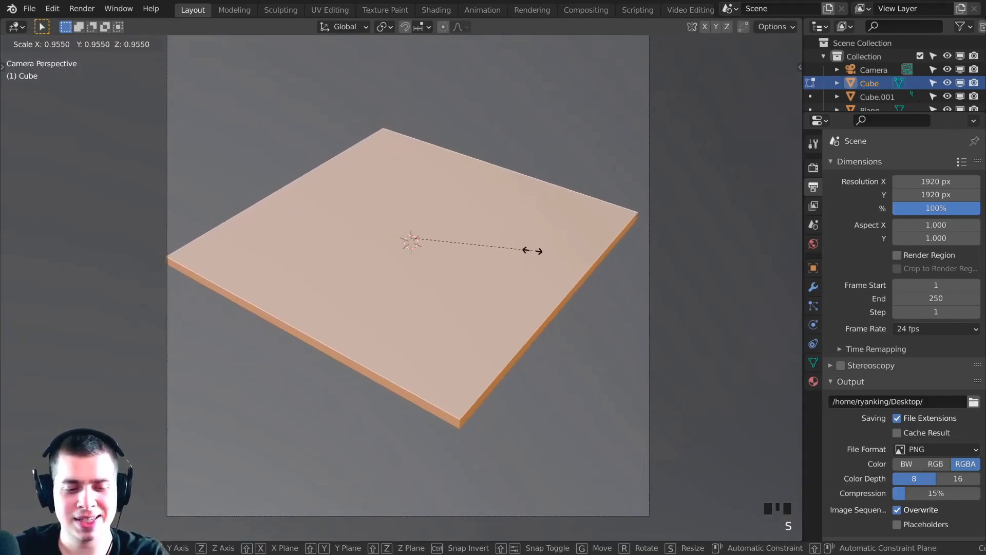
pyautogui.press('x')
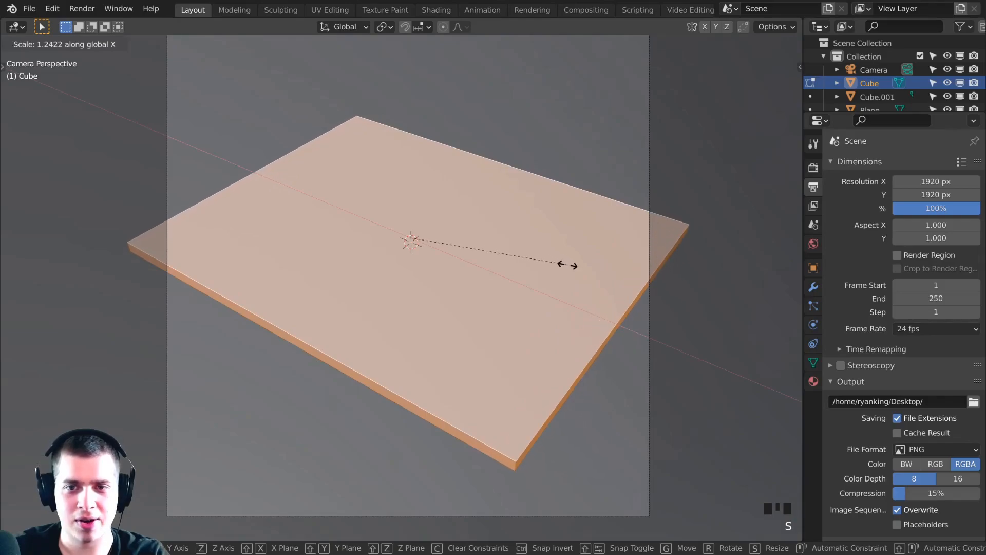
pyautogui.click(570, 268)
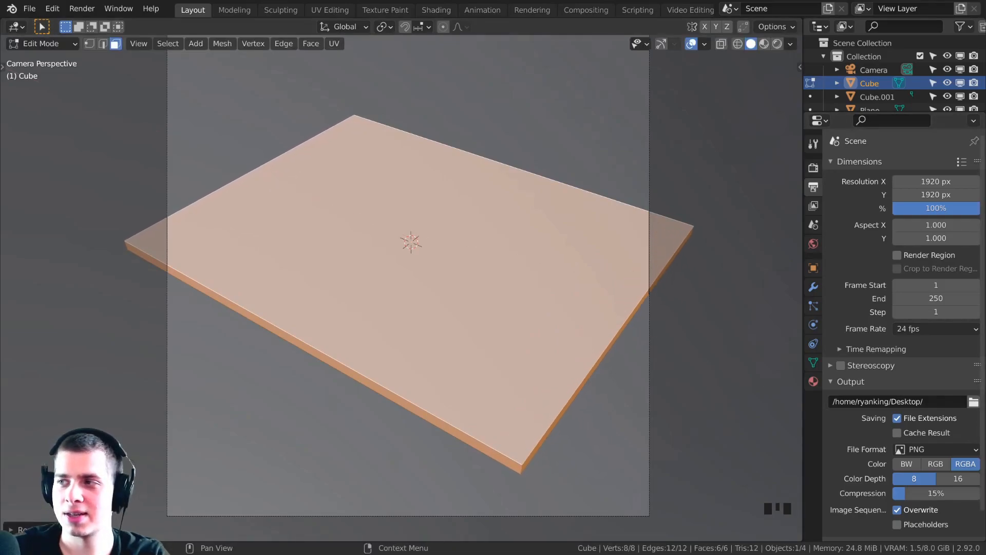
pyautogui.press('Tab')
# Step: Set the camera's focal length to 80 mm
pyautogui.scroll(3, 469, 138)
pyautogui.click(443, 141)
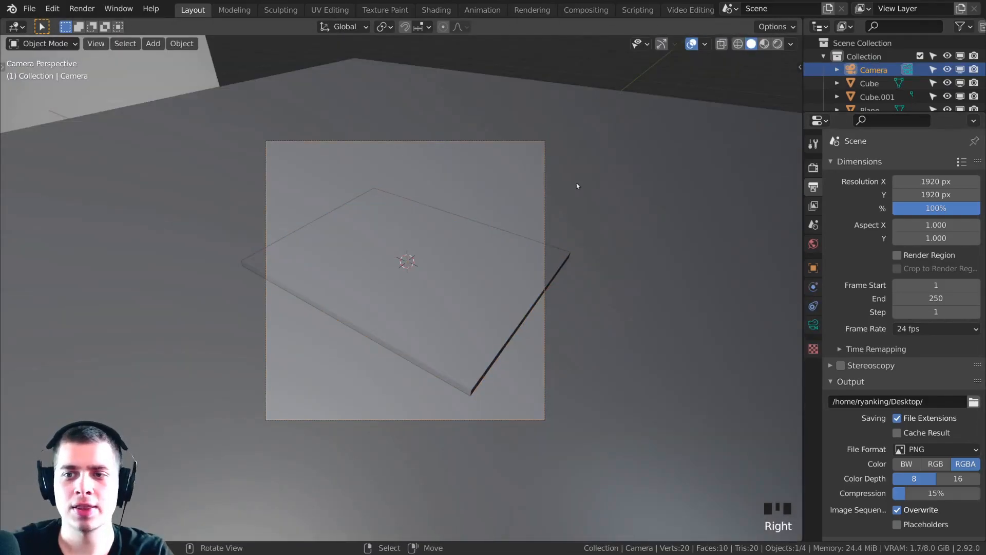
pyautogui.click(813, 324)
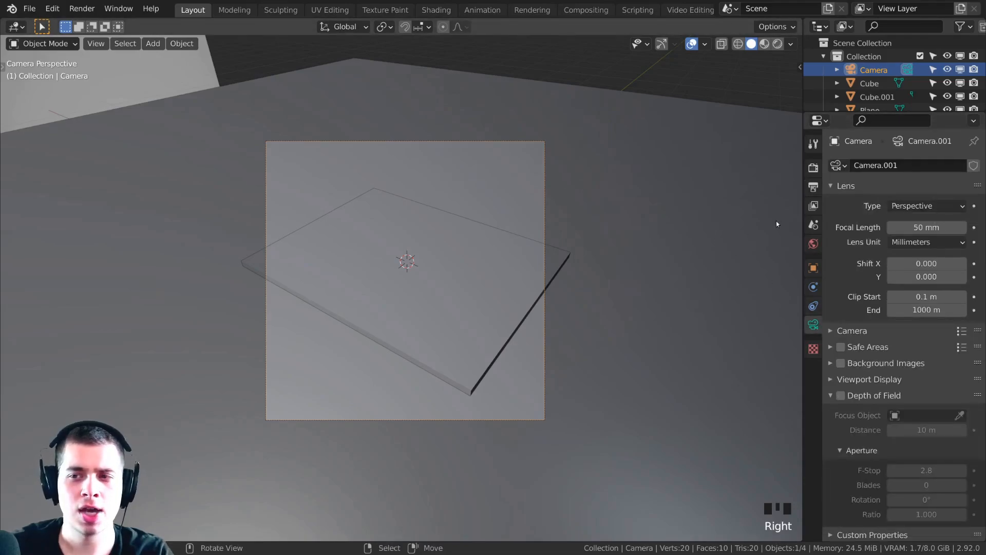
pyautogui.click(916, 227)
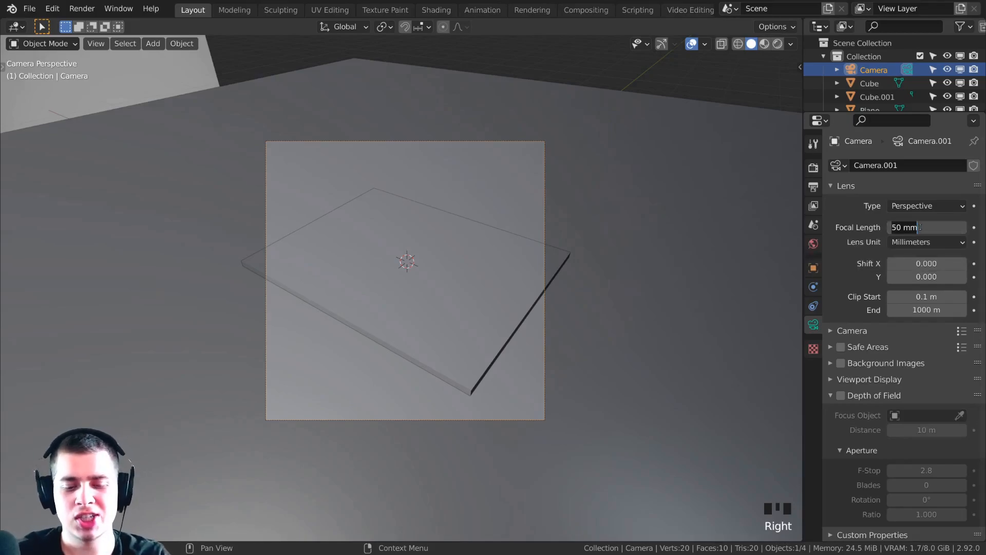
pyautogui.write('80')
pyautogui.press('Return')
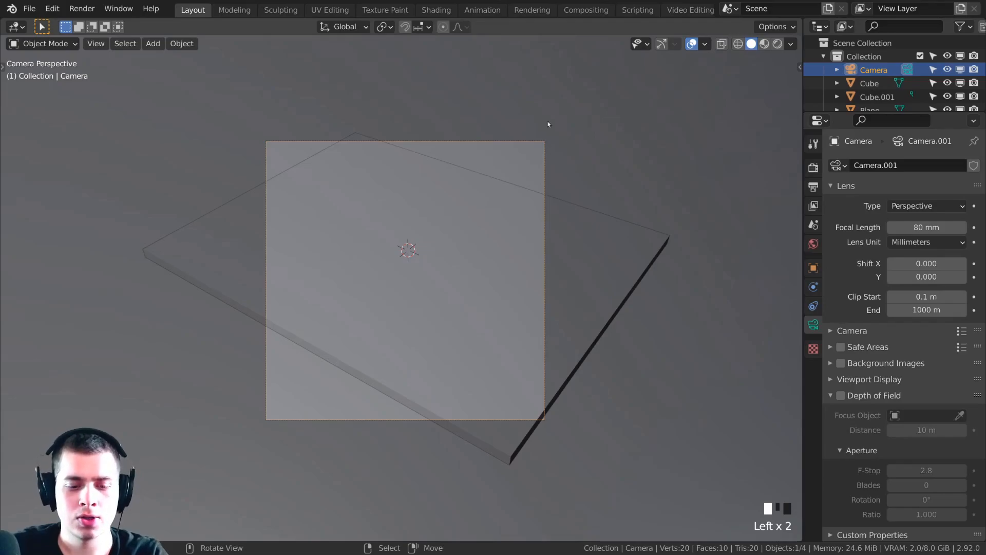
# Step: Move the camera back about 1.8 m along its local Z axis and shift it slightly to reframe the slab
pyautogui.press('g')
pyautogui.press('z')
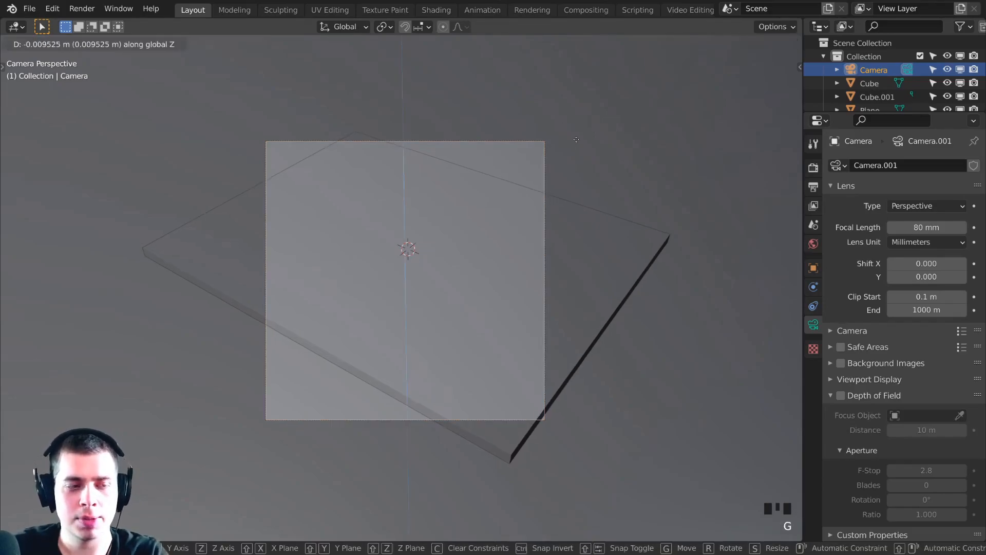
pyautogui.press('z')
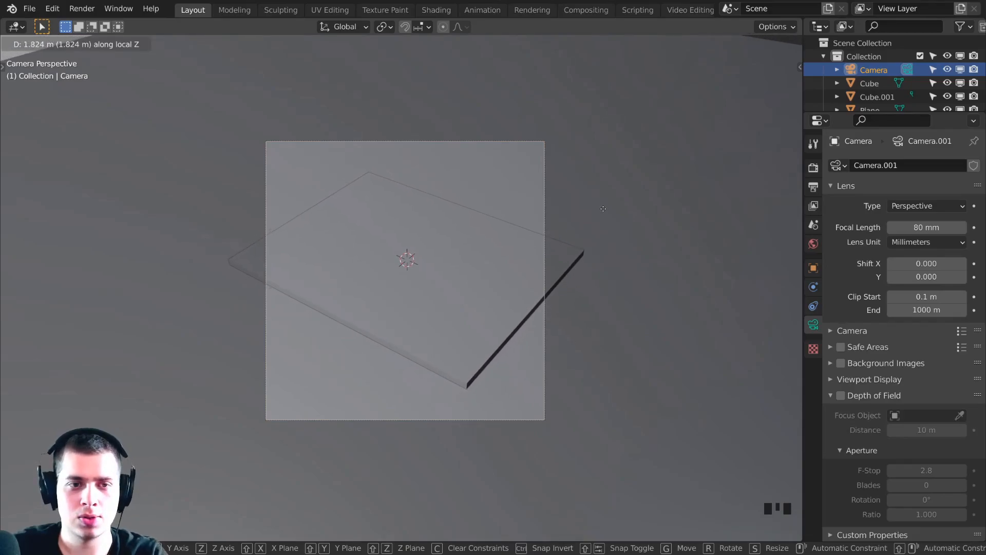
pyautogui.click(604, 209)
pyautogui.press('g')
pyautogui.click(621, 343)
pyautogui.press('g')
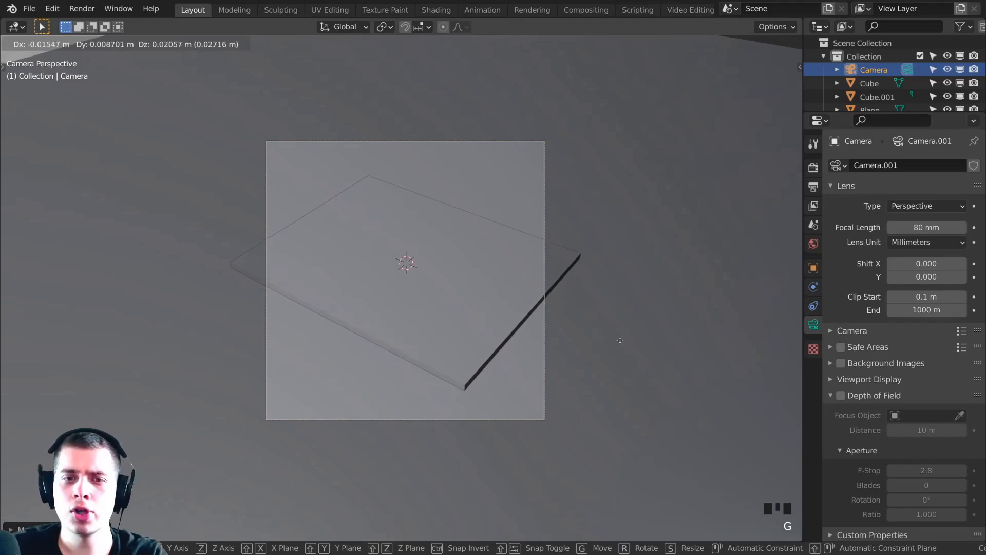
pyautogui.click(616, 298)
# Step: In Edit Mode, raise the slab's top face about 0.02 m along Z to thicken it, and return to Object Mode
pyautogui.rightClick(470, 298)
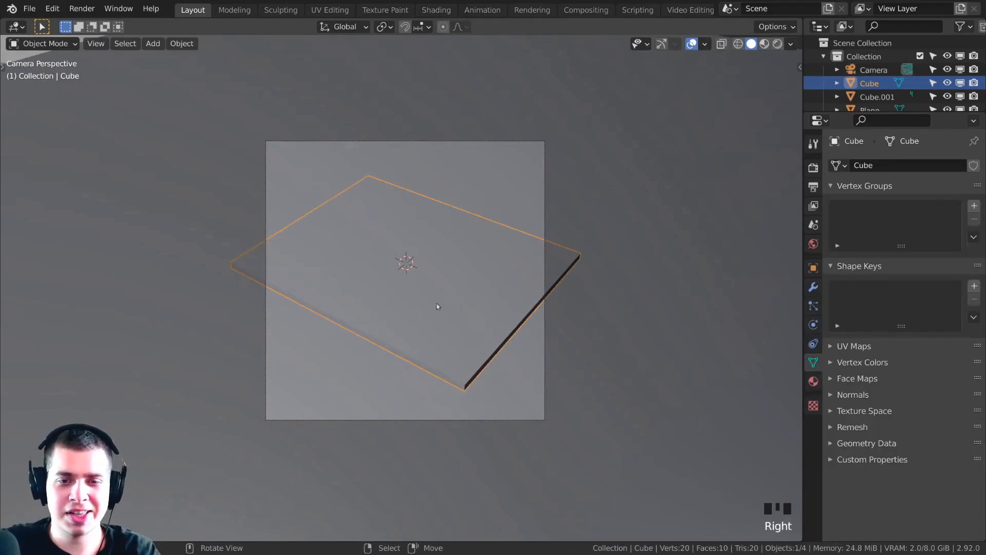
pyautogui.press('Tab')
pyautogui.scroll(1, 478, 257)
pyautogui.rightClick(495, 273)
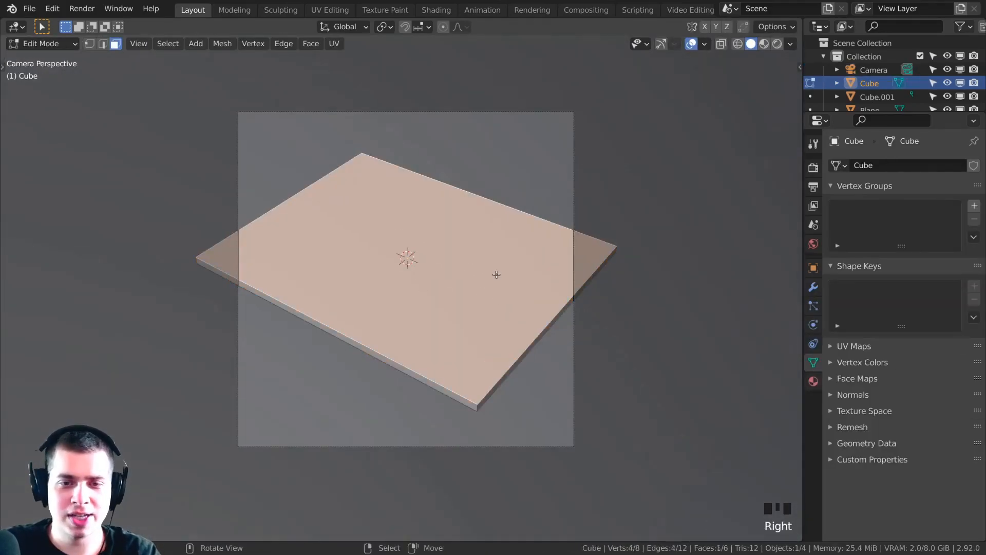
pyautogui.scroll(1, 498, 267)
pyautogui.press('g')
pyautogui.press('z')
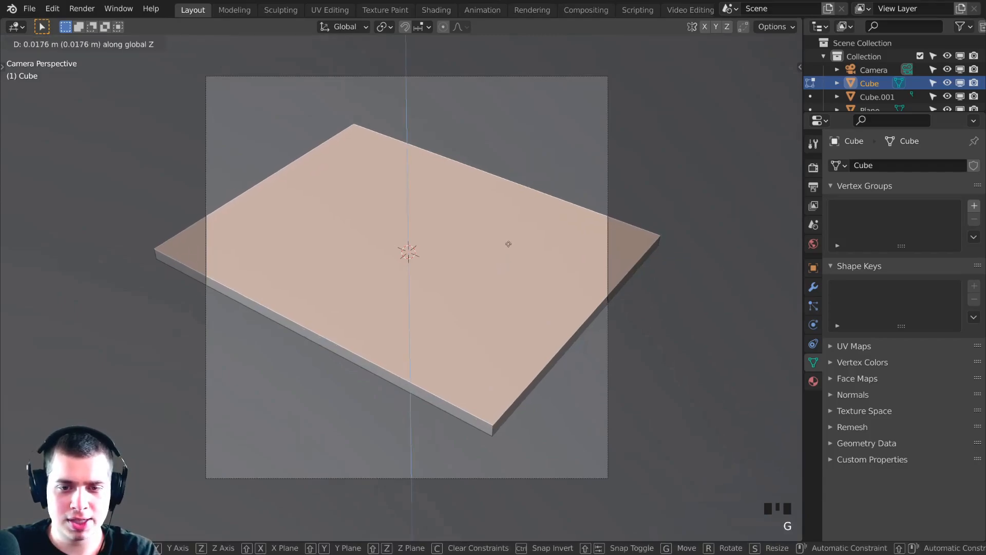
pyautogui.click(513, 236)
pyautogui.press('Tab')
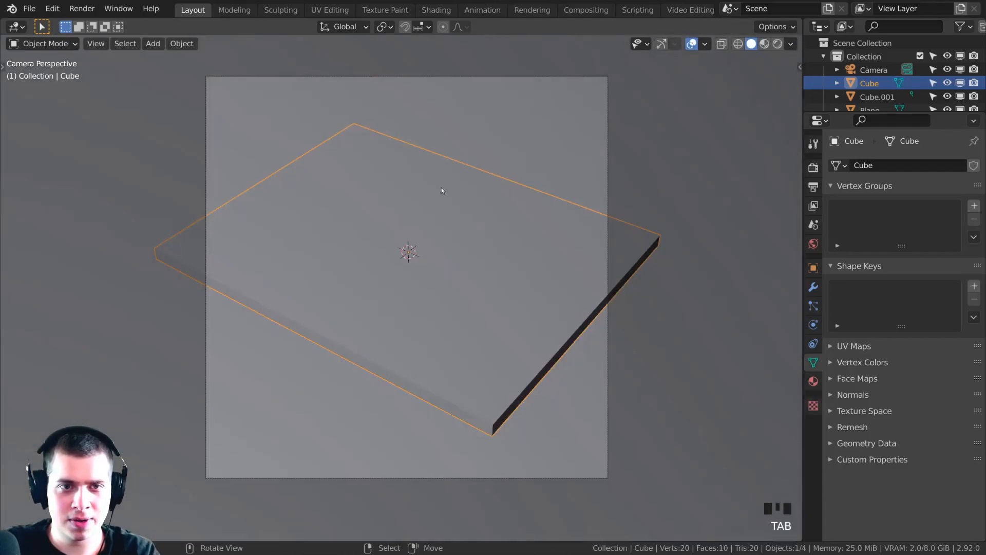
# Step: Add a Bevel modifier to the slab with 3 segments and an amount of 0.021 m
pyautogui.keyDown('shift'); pyautogui.moveTo(501, 326); pyautogui.dragTo(497, 324, button='middle'); pyautogui.keyUp('shift')
pyautogui.scroll(4, 477, 336)
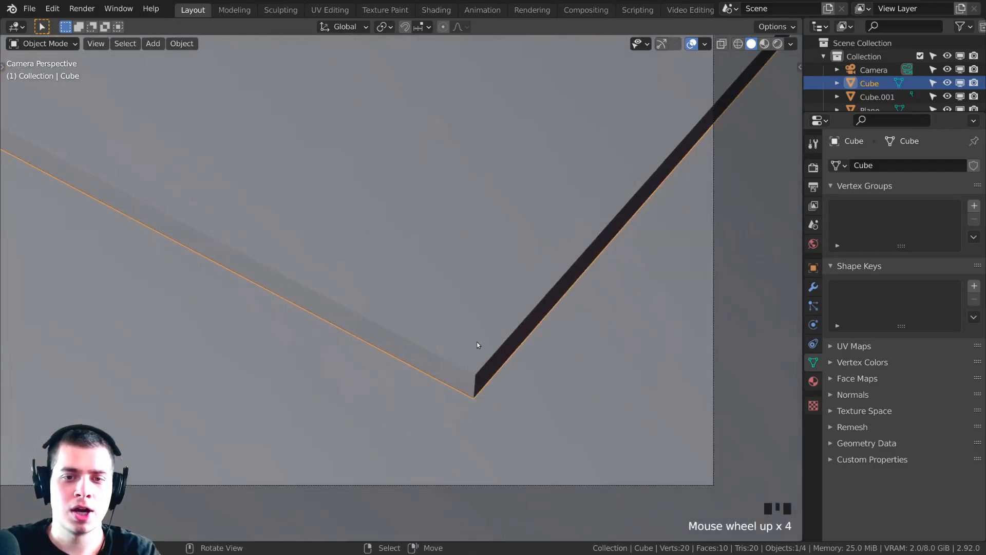
pyautogui.scroll(3, 472, 331)
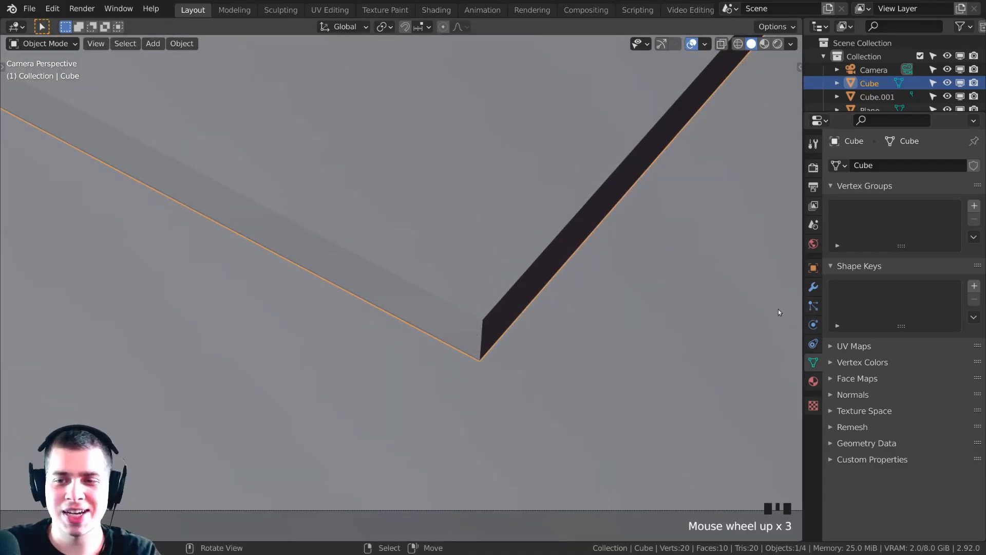
pyautogui.click(812, 286)
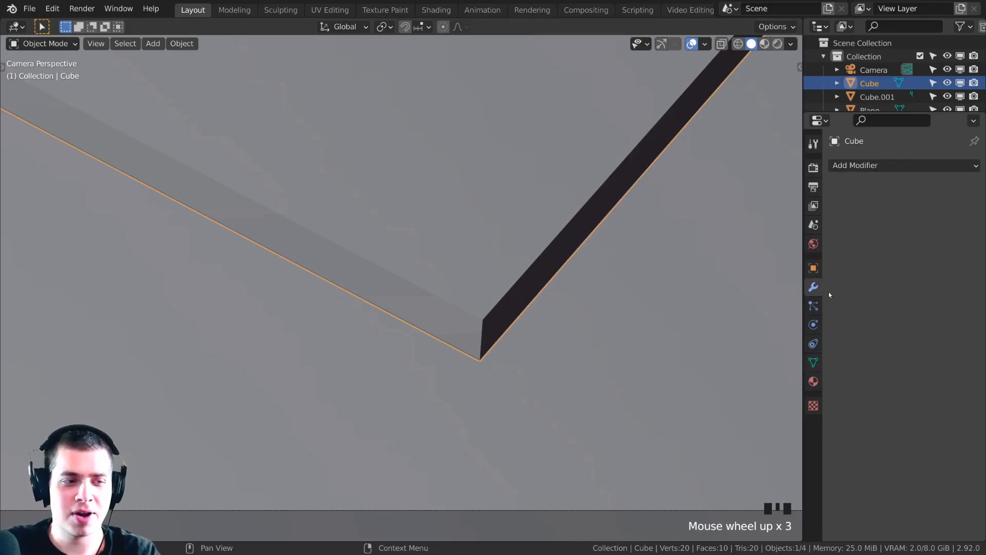
pyautogui.click(863, 167)
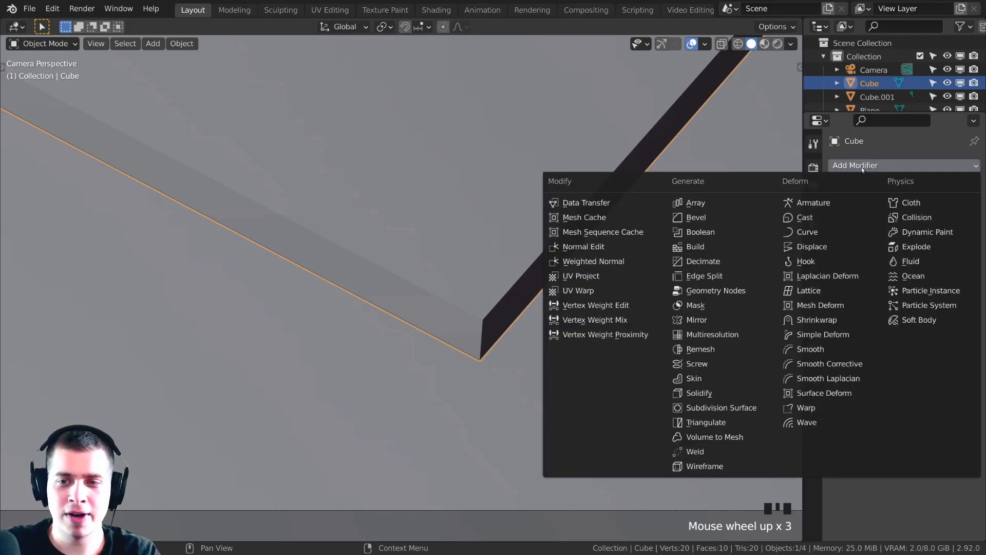
pyautogui.click(702, 219)
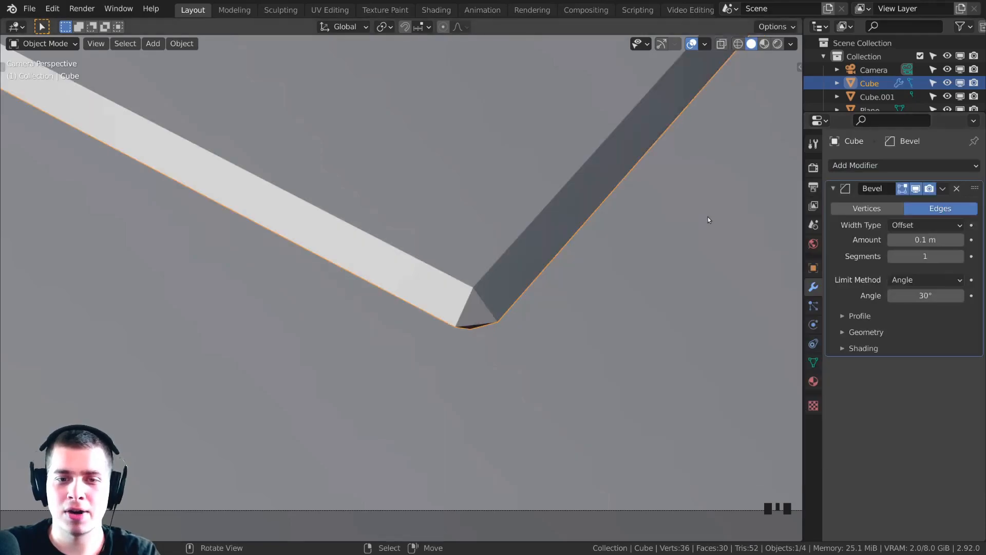
pyautogui.click(960, 257)
pyautogui.click(960, 256)
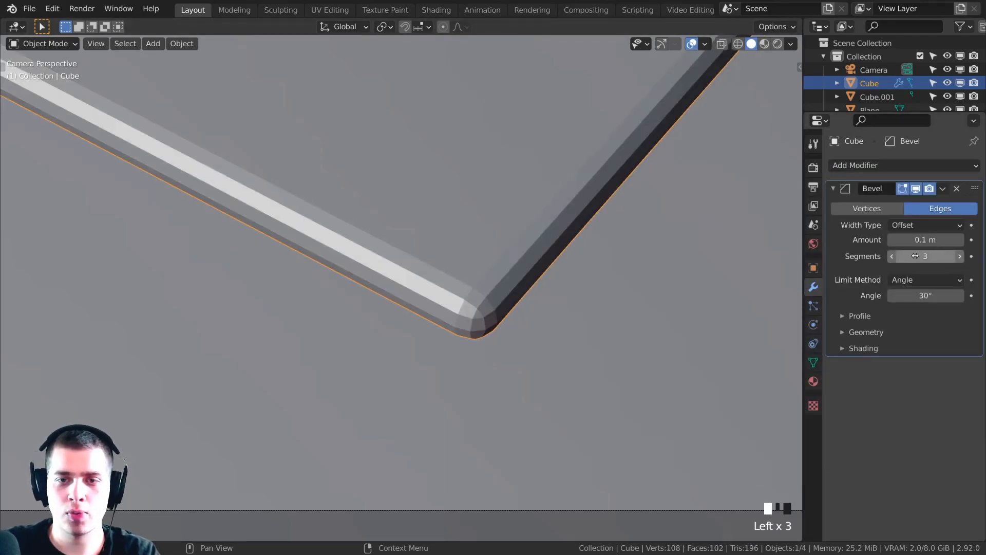
pyautogui.moveTo(925, 245)
pyautogui.mouseDown()
pyautogui.moveTo(904, 241)
pyautogui.moveTo(916, 241)
pyautogui.mouseUp()
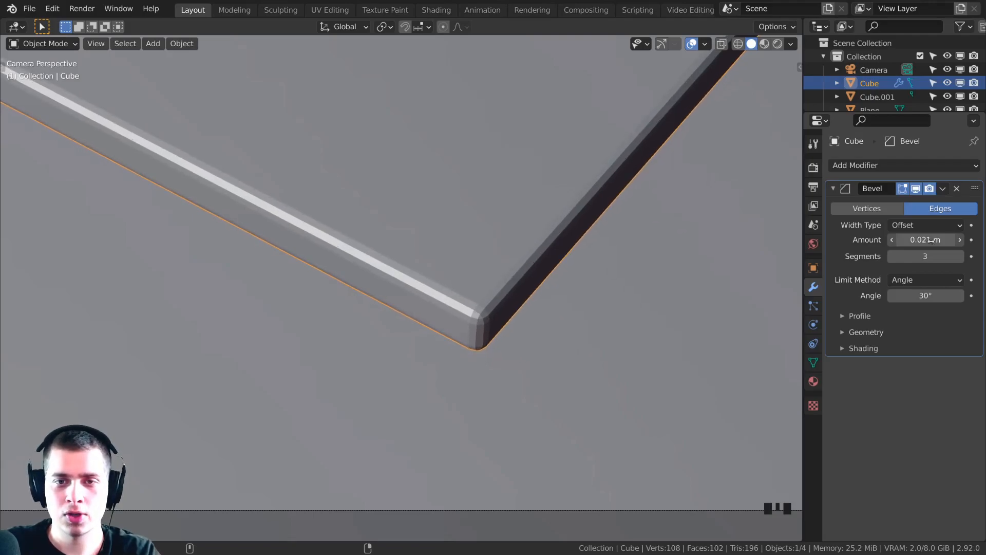
# Step: Shade the slab smooth, set its bevel amount to 0.015 m, and deselect everything
pyautogui.scroll(-7, 332, 170)
pyautogui.scroll(7, 475, 160)
pyautogui.press('w')
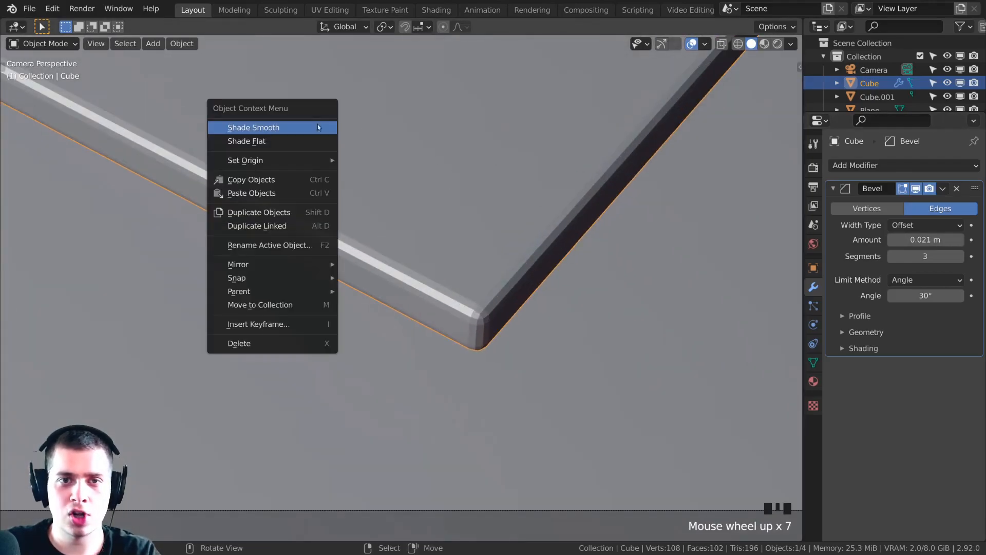
pyautogui.click(316, 124)
pyautogui.keyDown('shift'); pyautogui.moveTo(919, 240); pyautogui.dragTo(550, 242); pyautogui.keyUp('shift')
pyautogui.scroll(-10, 383, 263)
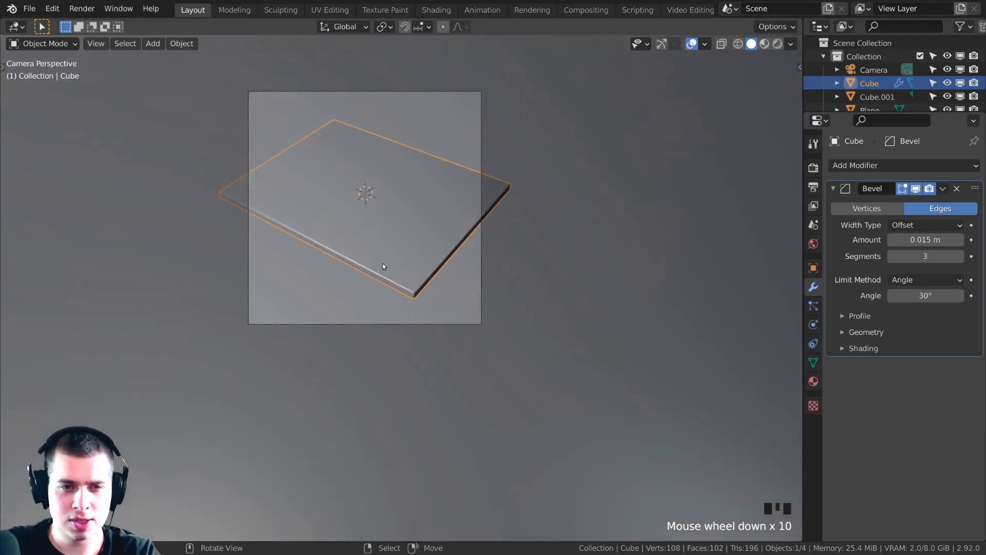
pyautogui.scroll(6, 383, 262)
pyautogui.keyDown('shift'); pyautogui.moveTo(353, 264); pyautogui.dragTo(491, 245, button='middle'); pyautogui.keyUp('shift')
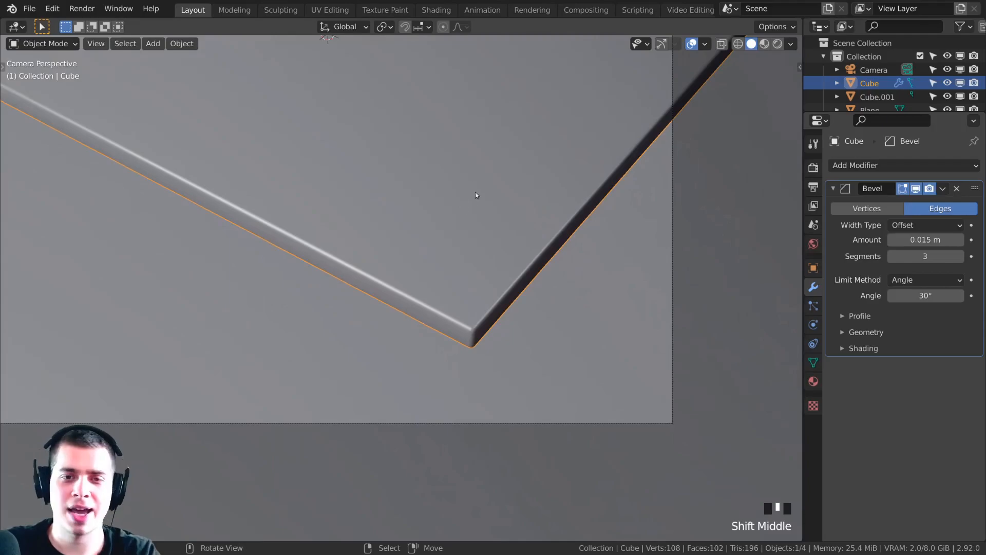
pyautogui.press('a')
pyautogui.keyDown('shift'); pyautogui.moveTo(442, 207); pyautogui.dragTo(524, 370, button='middle'); pyautogui.keyUp('shift')
pyautogui.scroll(-1, 467, 233)
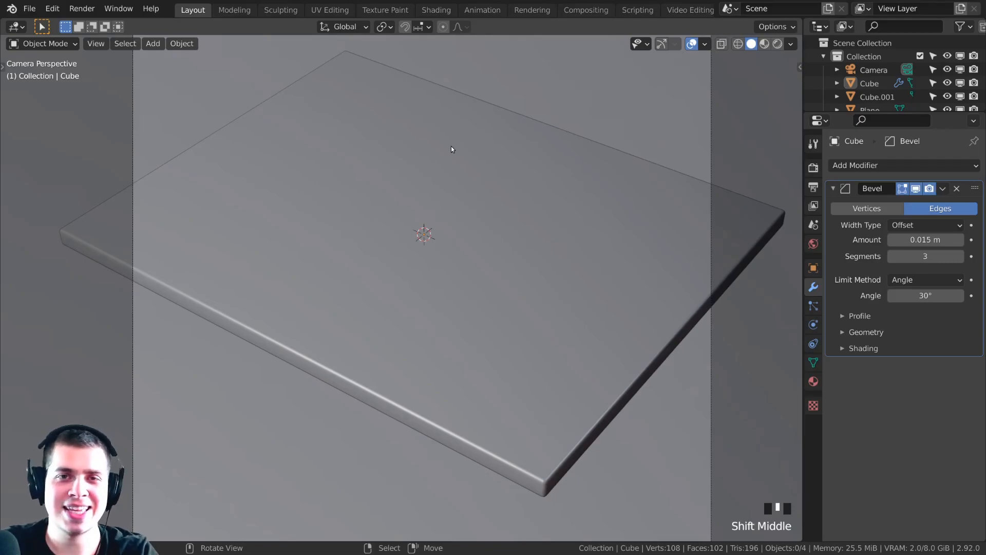
# Step: Search the add-on preferences for "extra" to check that the Extra Objects add-ons are enabled
pyautogui.click(53, 9)
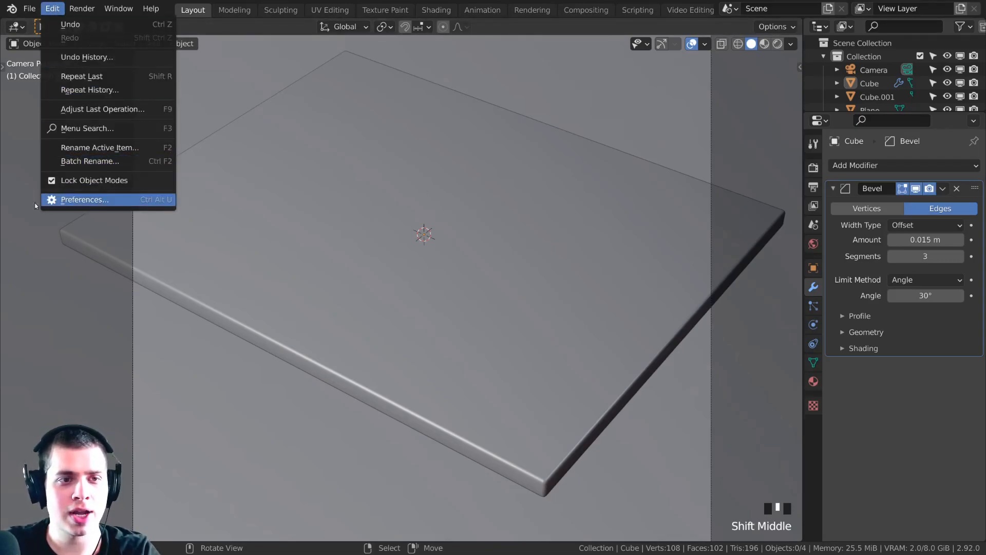
pyautogui.click(82, 199)
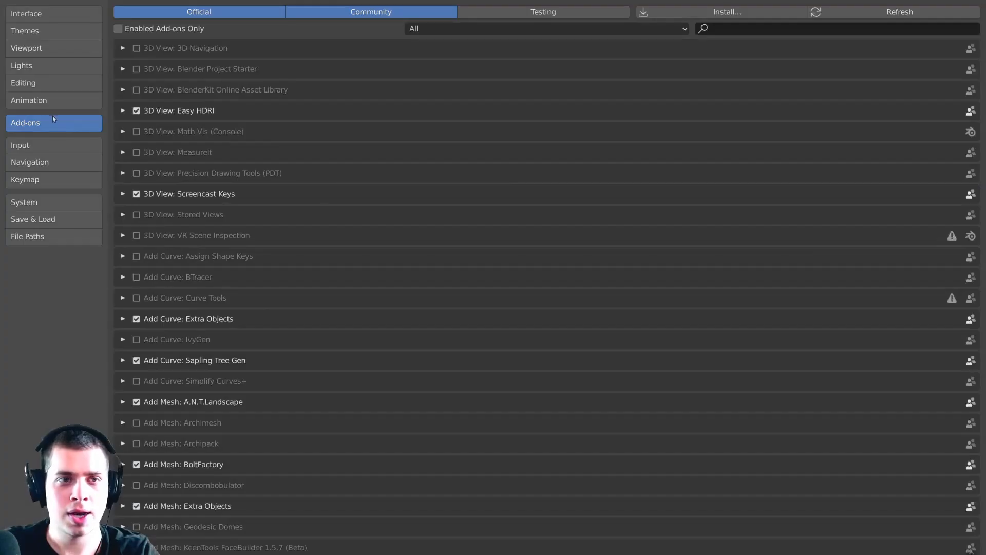
pyautogui.click(747, 29)
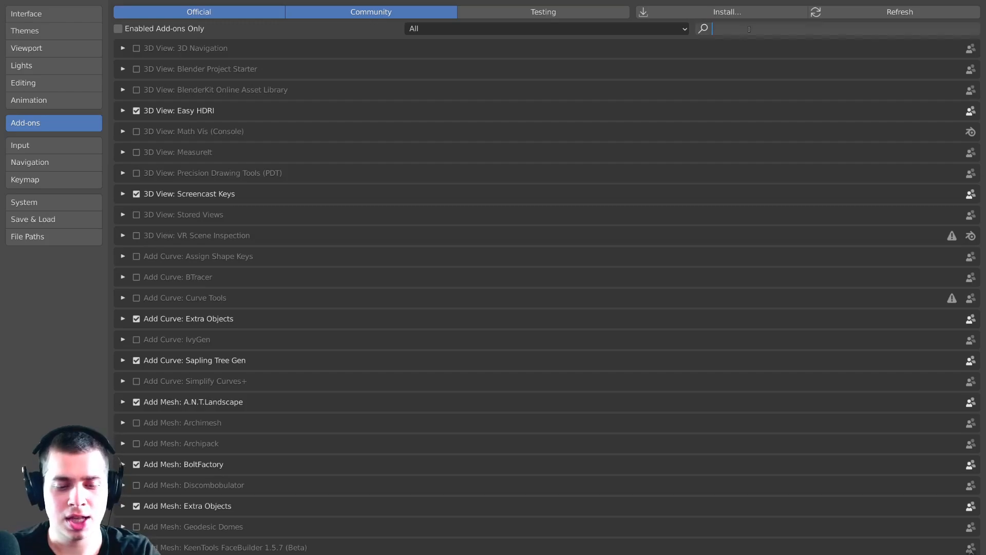
pyautogui.write('extra')
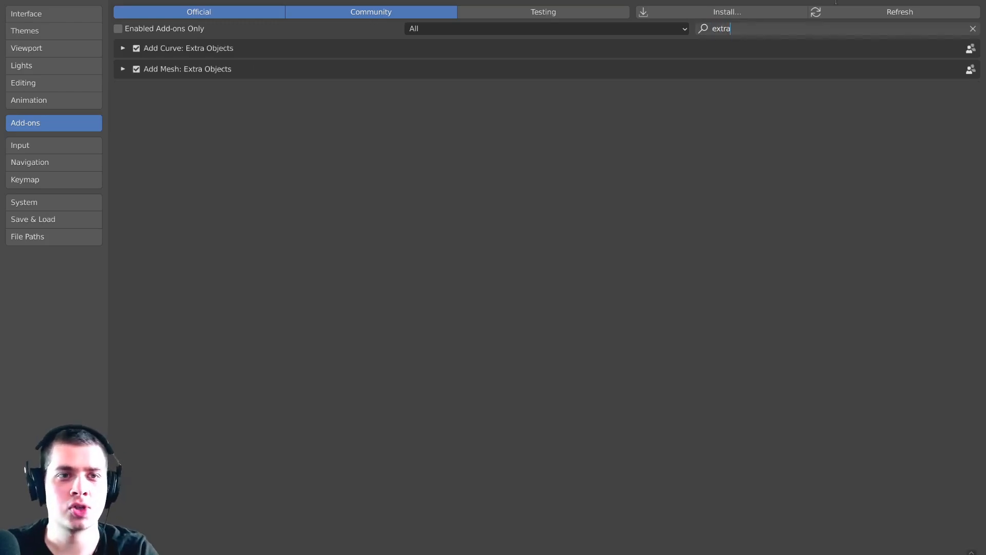
pyautogui.press('Return')
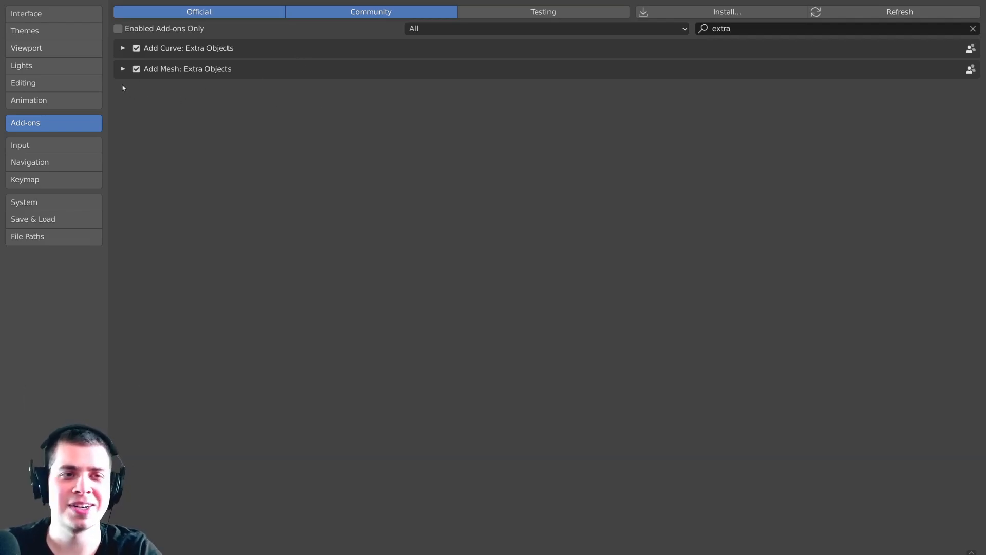
# Step: Search the add-ons for "node" to check Node Wrangler, and for "images", and return to the scene
pyautogui.click(736, 29)
pyautogui.write('node')
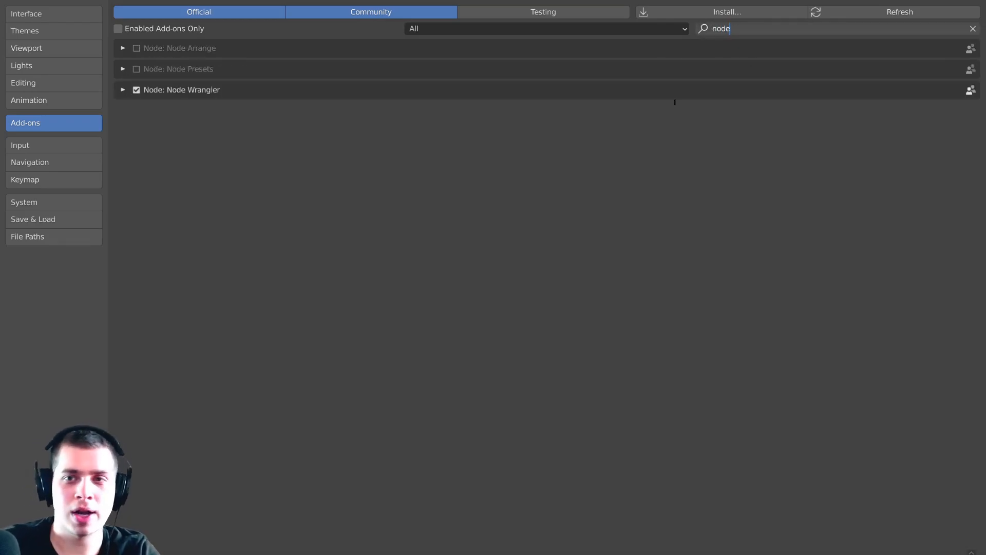
pyautogui.press('Return')
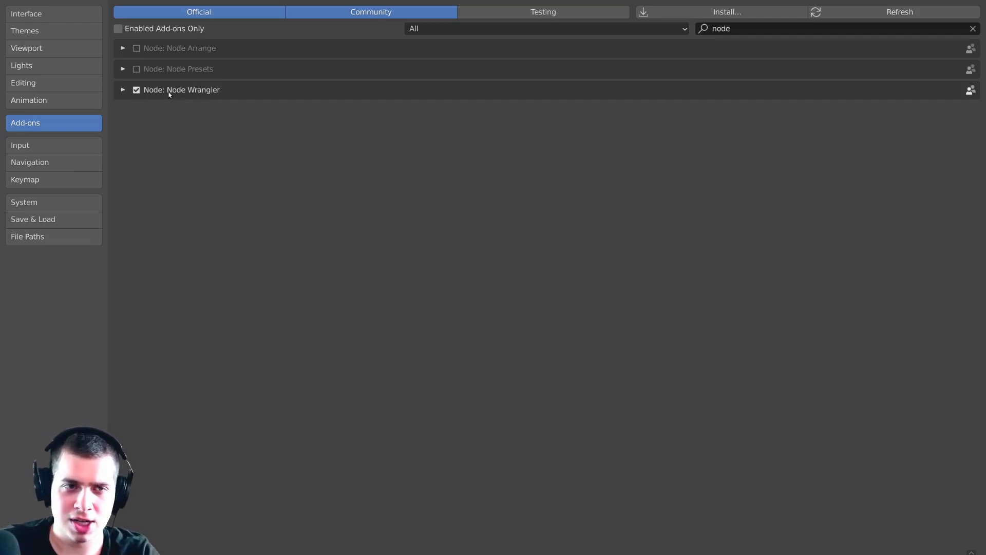
pyautogui.click(734, 29)
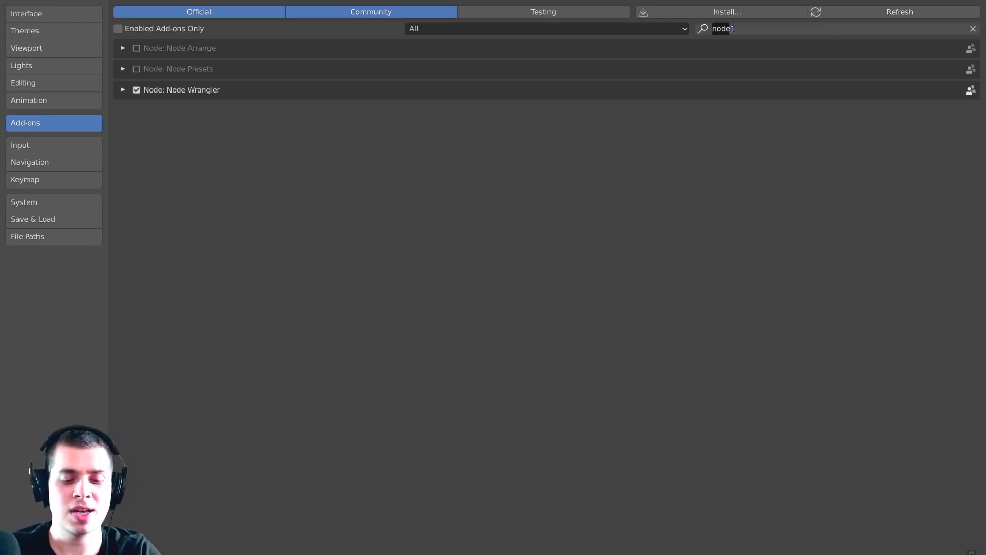
pyautogui.write('images')
pyautogui.press('Return')
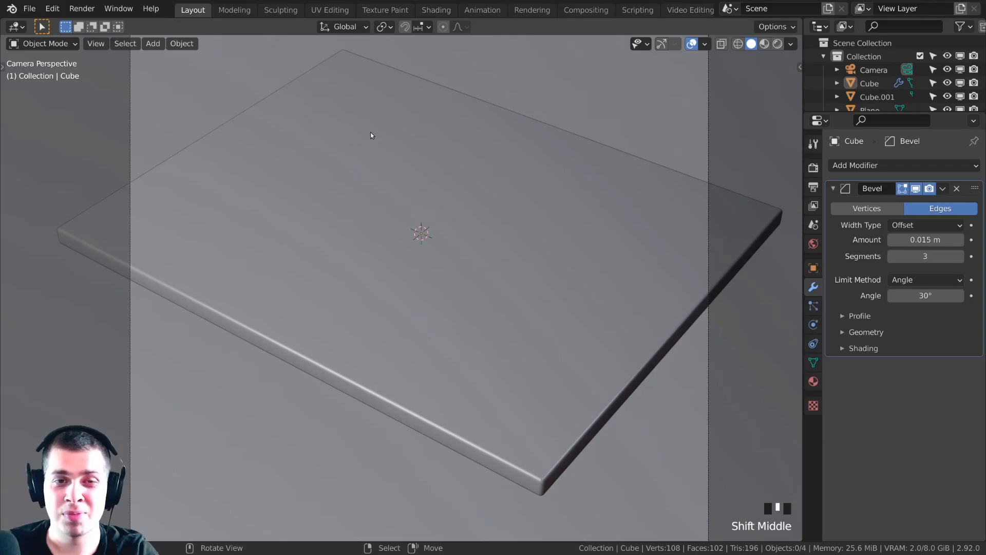
# Step: Add a Teapot+ mesh from the extra mesh objects to the scene
pyautogui.hotkey('shift', 'a')
pyautogui.moveTo(340, 40)
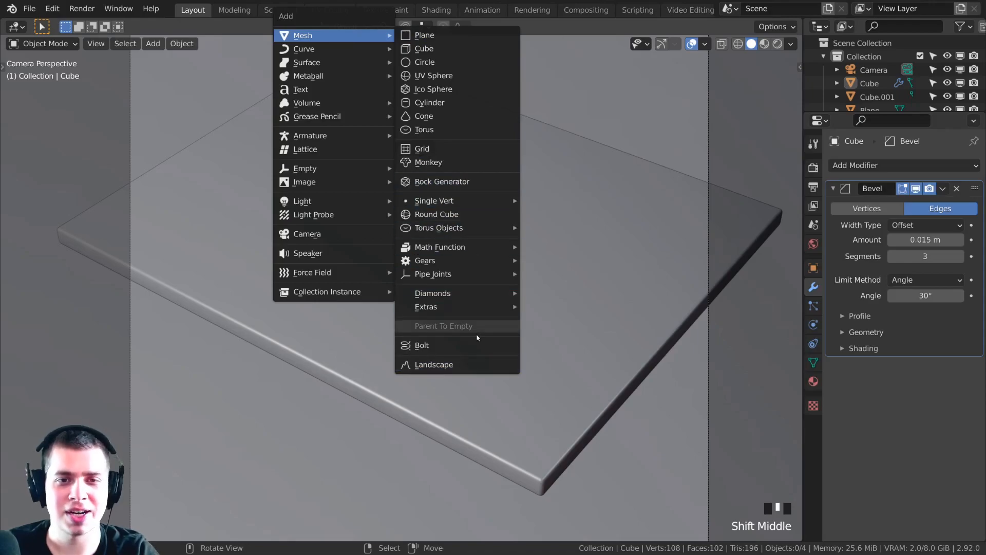
pyautogui.moveTo(426, 313)
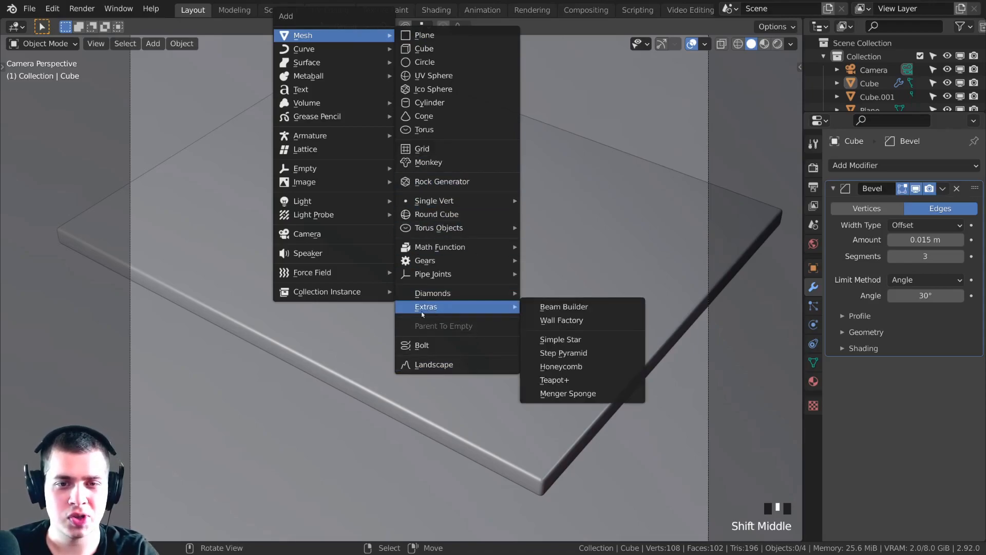
pyautogui.click(569, 381)
# Step: Examine the teapot's body, handle, lid and spout from several sides
pyautogui.moveTo(342, 253); pyautogui.dragTo(550, 165, button='middle')
pyautogui.scroll(-5, 396, 248)
pyautogui.scroll(5, 380, 255)
pyautogui.scroll(-2, 519, 177)
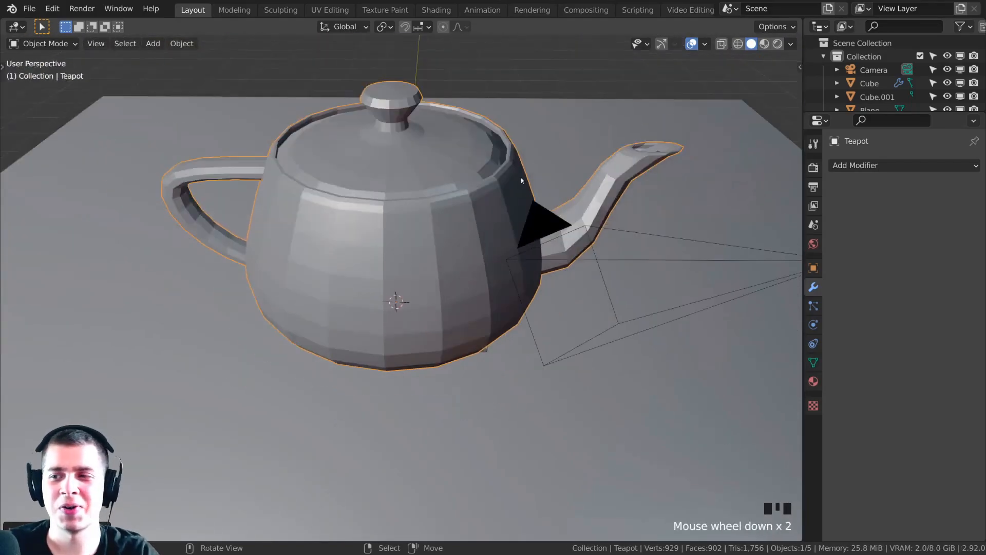
pyautogui.scroll(-1, 510, 161)
pyautogui.moveTo(337, 245); pyautogui.dragTo(436, 217, button='middle')
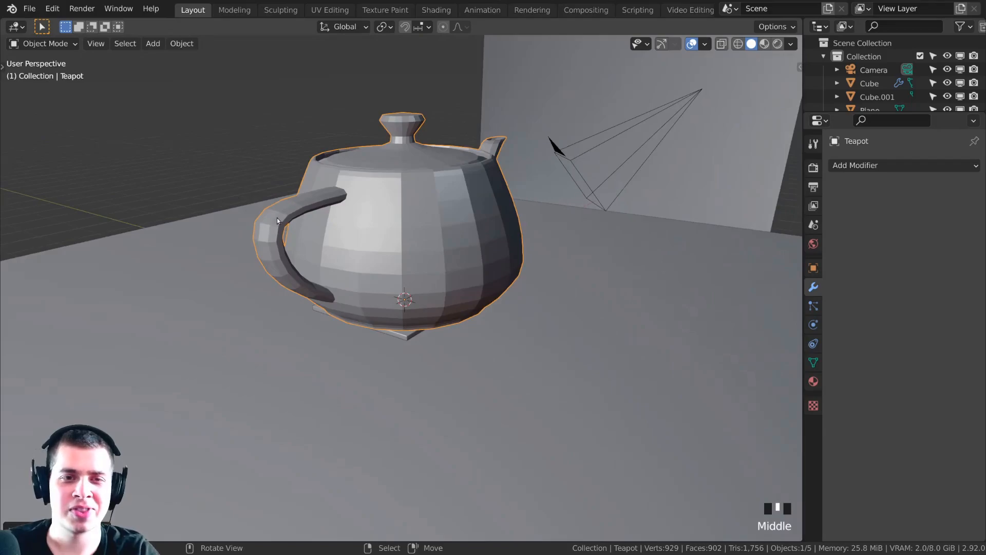
pyautogui.scroll(1, 279, 199)
pyautogui.moveTo(365, 267); pyautogui.dragTo(537, 207, button='middle')
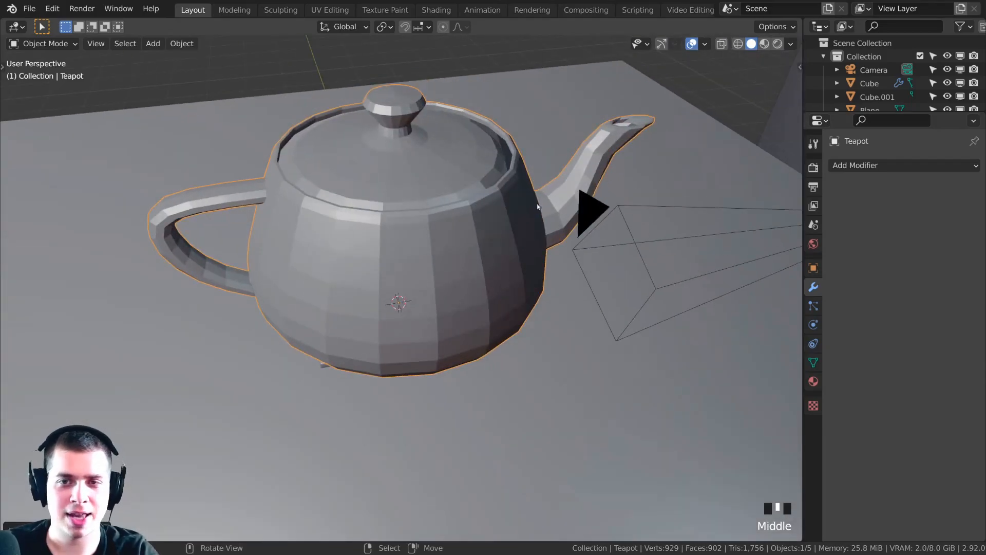
pyautogui.scroll(-2, 534, 221)
pyautogui.moveTo(452, 169); pyautogui.dragTo(438, 125, button='middle')
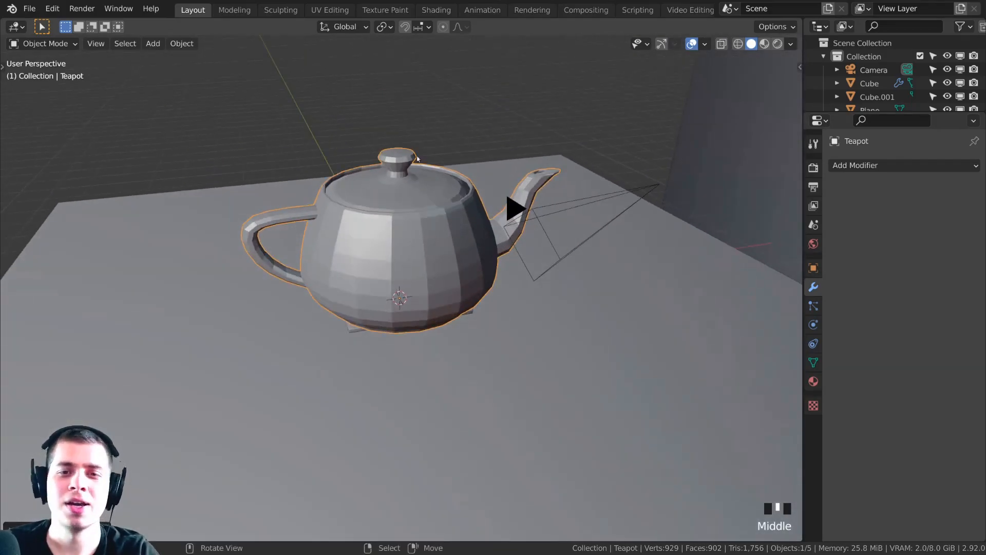
pyautogui.scroll(2, 438, 125)
pyautogui.moveTo(319, 298); pyautogui.dragTo(422, 256, button='middle')
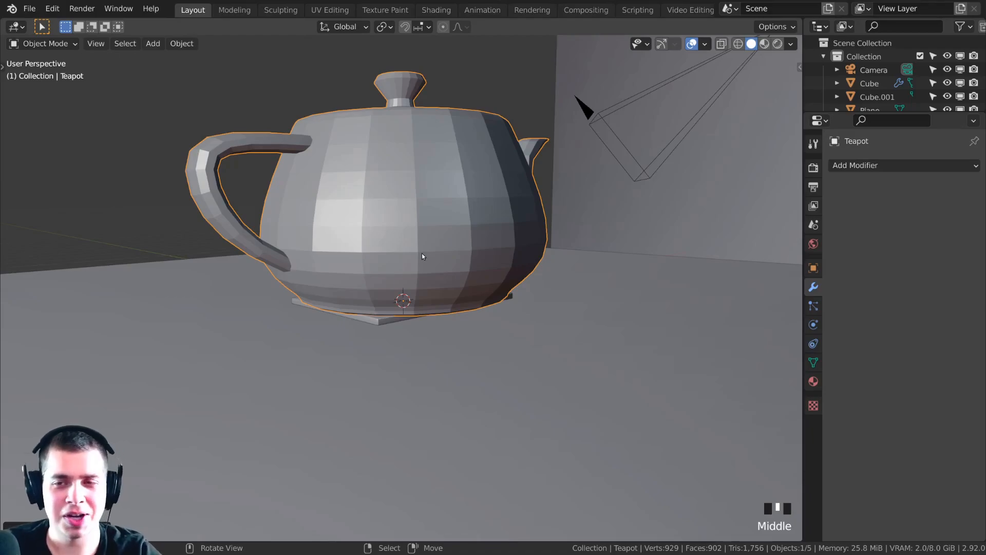
pyautogui.moveTo(370, 258); pyautogui.dragTo(512, 235, button='middle')
pyautogui.moveTo(250, 142); pyautogui.dragTo(620, 203, button='middle')
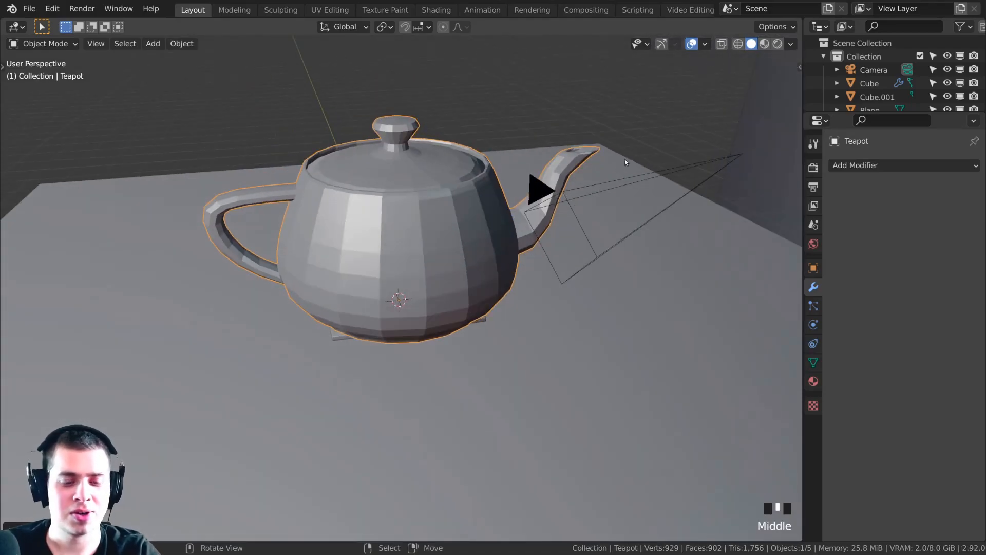
# Step: Scale the teapot down to about 0.19 of its size so it fits on the slab, and shade it smooth
pyautogui.press('s')
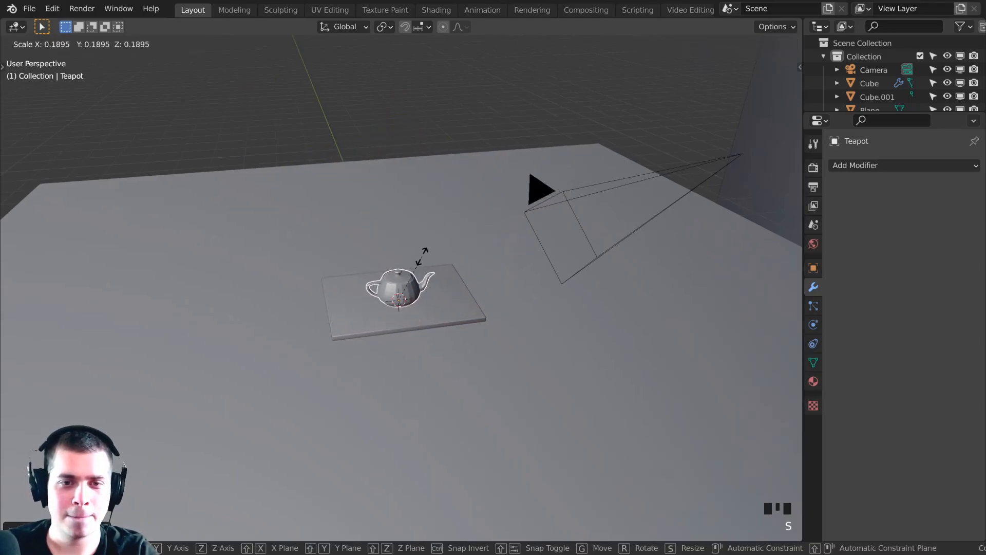
pyautogui.click(413, 244)
pyautogui.scroll(5, 411, 242)
pyautogui.press('w')
pyautogui.click(410, 179)
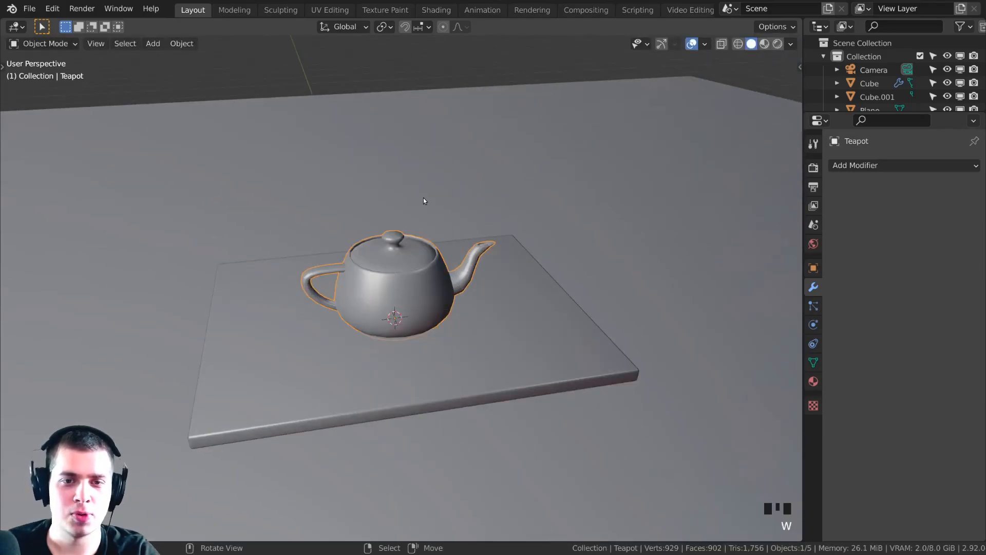
# Step: Raise the teapot about 0.08 m along the Z axis so its base rests on the slab's upper surface
pyautogui.press('KP_1')
pyautogui.keyDown('shift'); pyautogui.moveTo(425, 200); pyautogui.dragTo(457, 194, button='middle'); pyautogui.keyUp('shift')
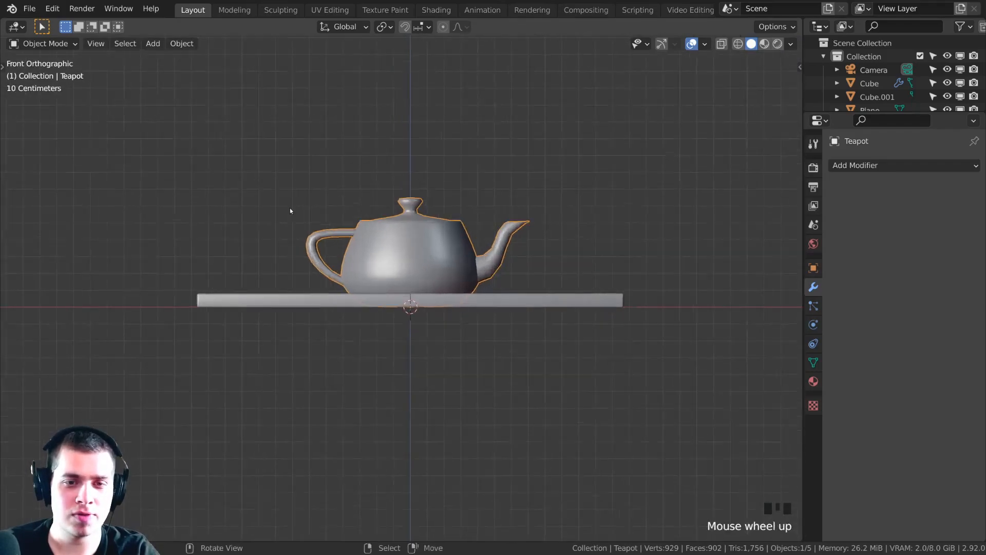
pyautogui.scroll(8, 493, 251)
pyautogui.press('g')
pyautogui.press('z')
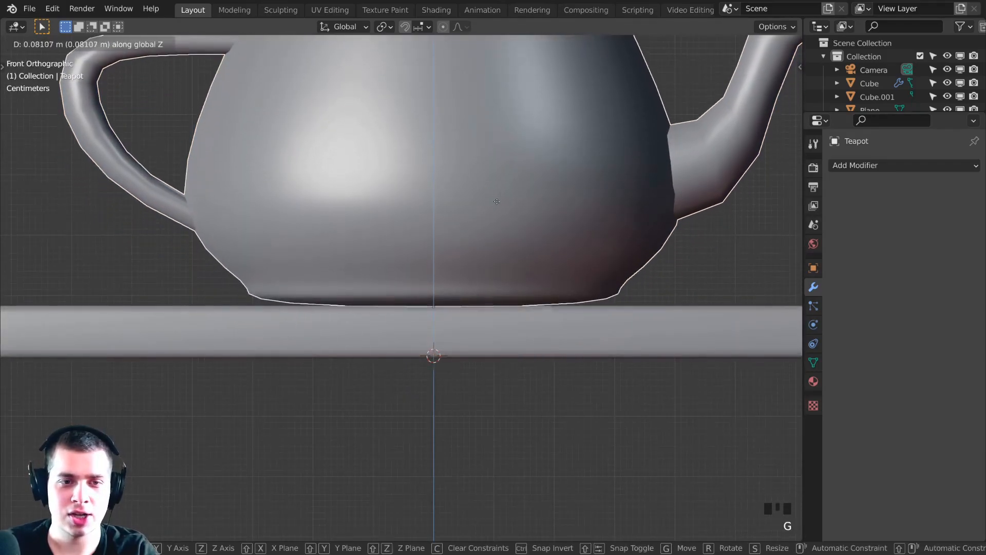
pyautogui.click(496, 204)
pyautogui.press('g')
pyautogui.press('z')
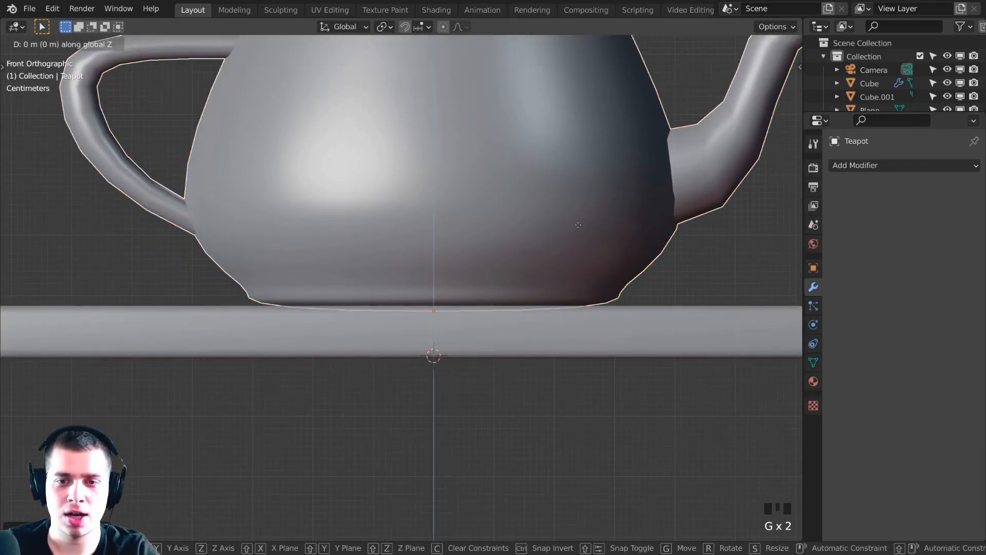
pyautogui.click(483, 193)
# Step: Add a Subdivision Surface modifier at level 2 to the teapot
pyautogui.press('a')
pyautogui.scroll(-3, 482, 193)
pyautogui.moveTo(482, 194); pyautogui.dragTo(477, 207, button='middle')
pyautogui.rightClick(426, 181)
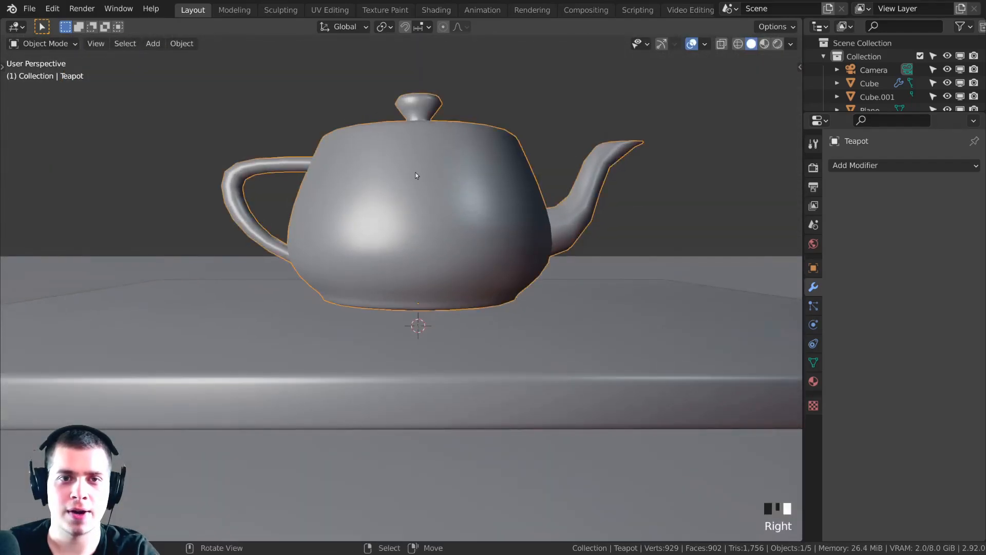
pyautogui.moveTo(427, 181); pyautogui.dragTo(410, 242, button='middle')
pyautogui.scroll(3, 290, 226)
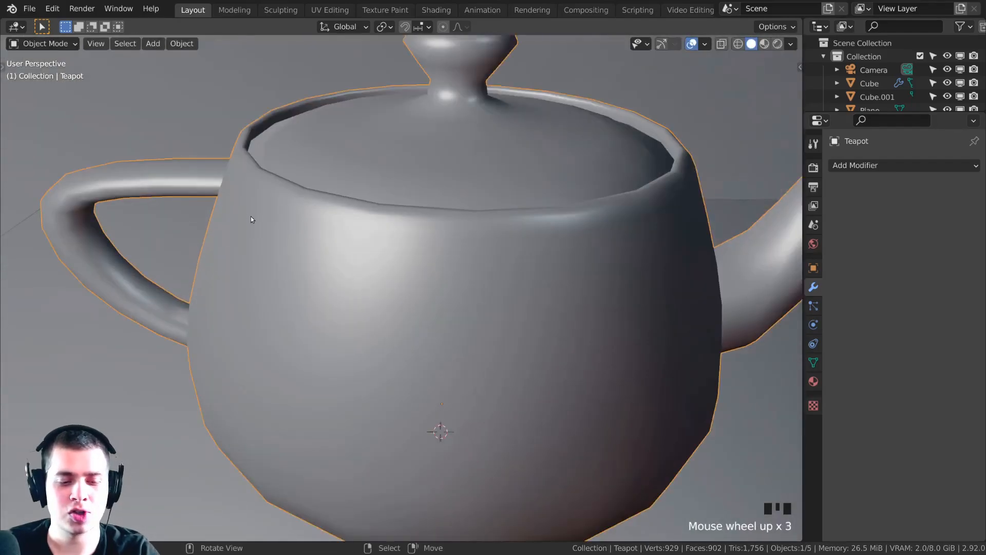
pyautogui.hotkey('ctrl', '2')
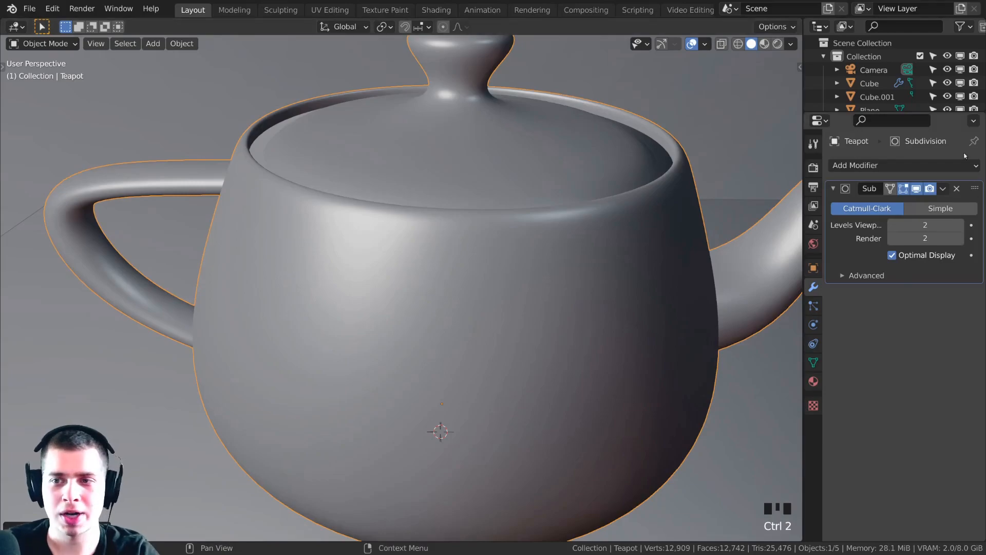
# Step: Examine the smoothed teapot's lid knob, rim gap, spout and handle up close
pyautogui.scroll(-4, 513, 216)
pyautogui.moveTo(497, 210); pyautogui.dragTo(471, 172, button='middle')
pyautogui.scroll(2, 457, 239)
pyautogui.scroll(1, 506, 255)
pyautogui.scroll(2, 481, 217)
pyautogui.keyDown('shift'); pyautogui.moveTo(482, 217); pyautogui.dragTo(417, 191, button='middle'); pyautogui.keyUp('shift')
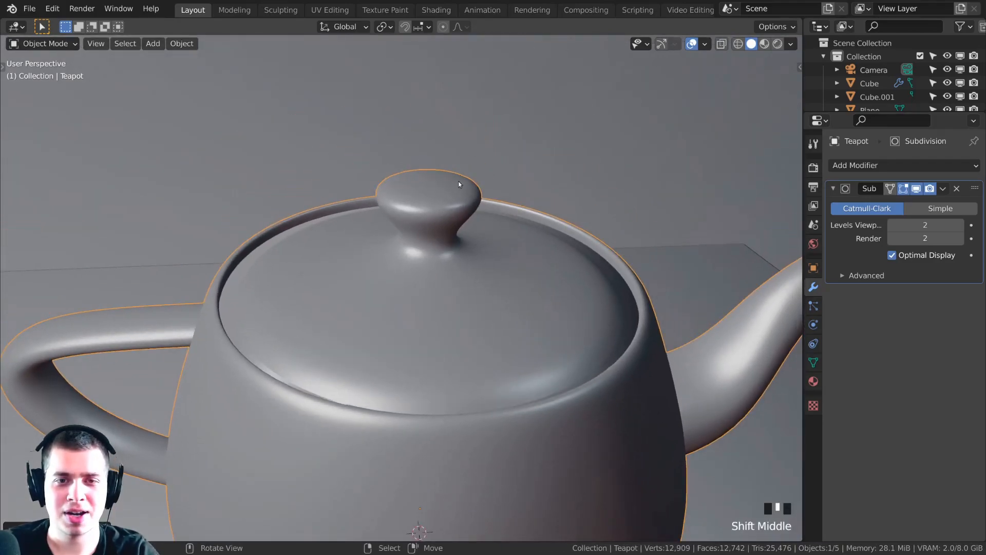
pyautogui.keyDown('shift'); pyautogui.moveTo(439, 228); pyautogui.dragTo(452, 261, button='middle'); pyautogui.keyUp('shift')
pyautogui.scroll(2, 451, 261)
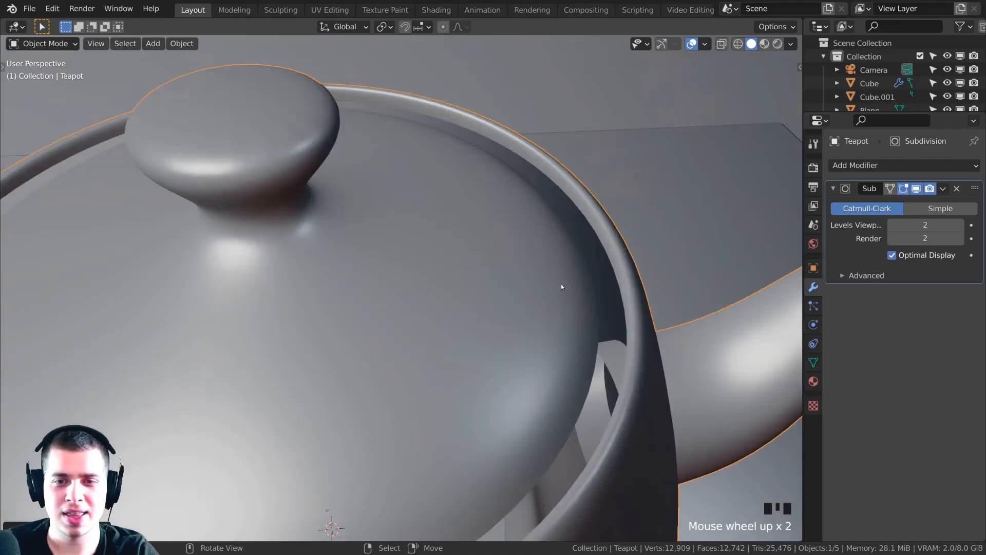
pyautogui.scroll(-1, 558, 283)
pyautogui.moveTo(387, 297); pyautogui.dragTo(494, 267, button='middle')
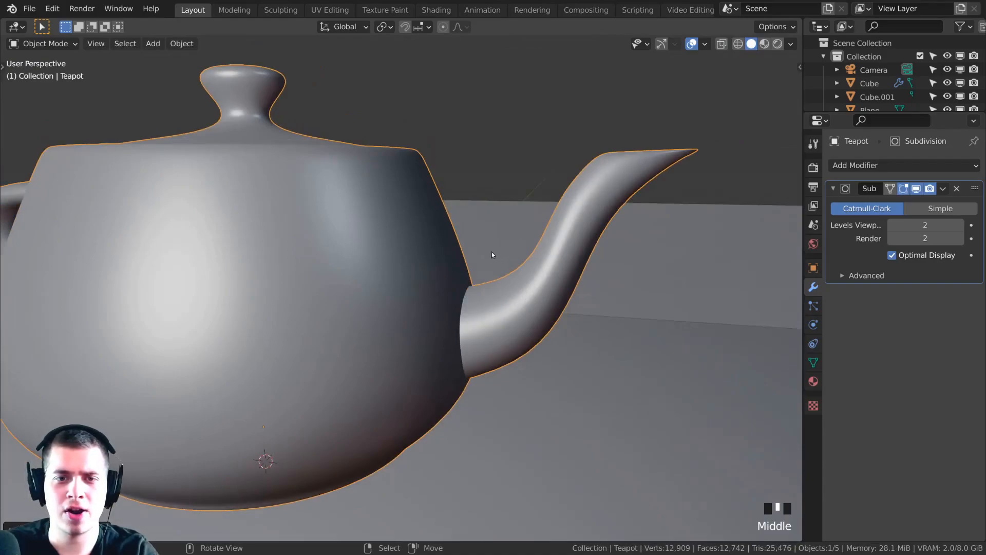
pyautogui.keyDown('shift'); pyautogui.moveTo(275, 265); pyautogui.dragTo(196, 213, button='middle'); pyautogui.keyUp('shift')
pyautogui.moveTo(295, 256)
pyautogui.mouseDown(button='middle')
pyautogui.moveTo(338, 256)
pyautogui.moveTo(302, 252)
pyautogui.mouseUp(button='middle')
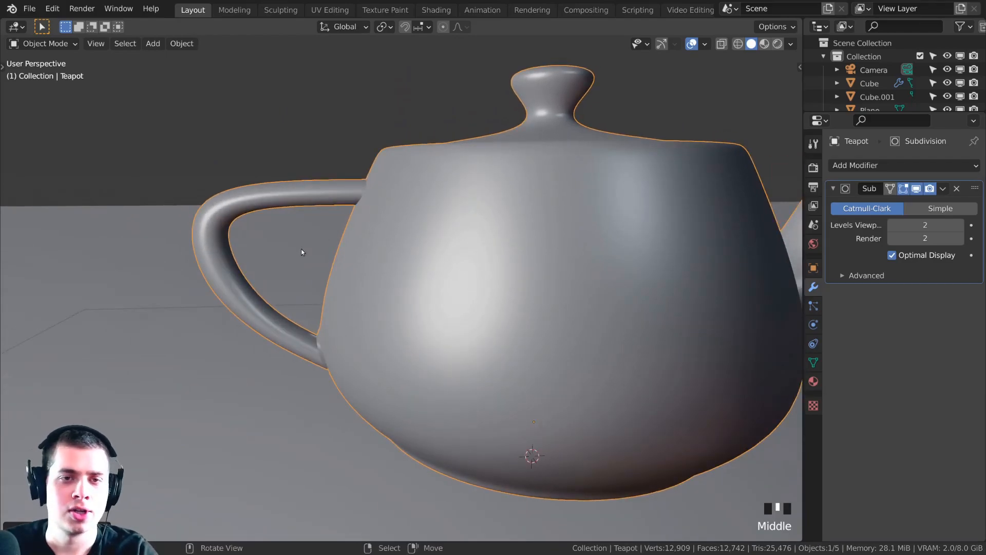
# Step: In Edit Mode, delete the centre vertex at the very top of the teapot's lid knob
pyautogui.press('KP_1')
pyautogui.keyDown('shift'); pyautogui.moveTo(301, 248); pyautogui.dragTo(448, 223, button='middle'); pyautogui.keyUp('shift')
pyautogui.press('Tab')
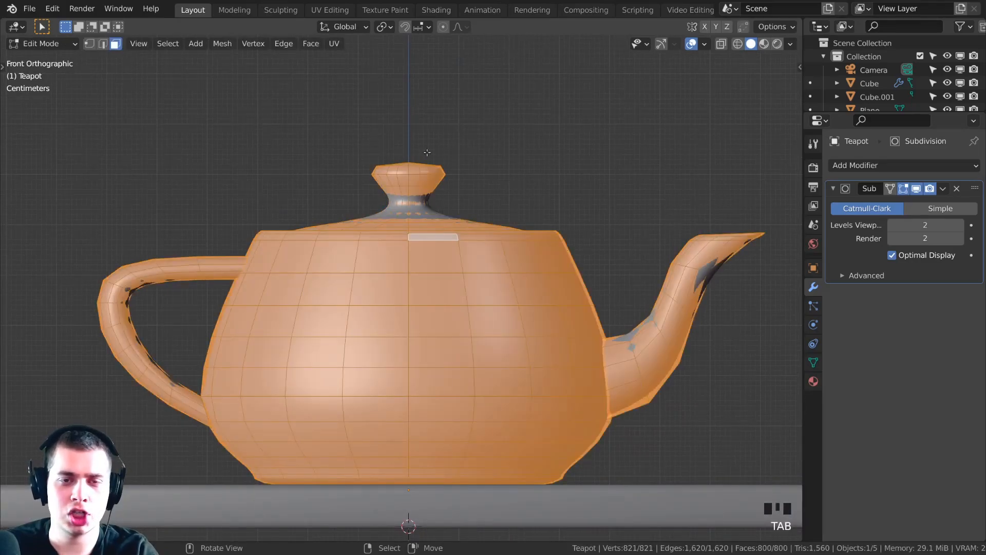
pyautogui.keyDown('shift'); pyautogui.moveTo(425, 171); pyautogui.dragTo(438, 190, button='middle'); pyautogui.keyUp('shift')
pyautogui.scroll(3, 438, 191)
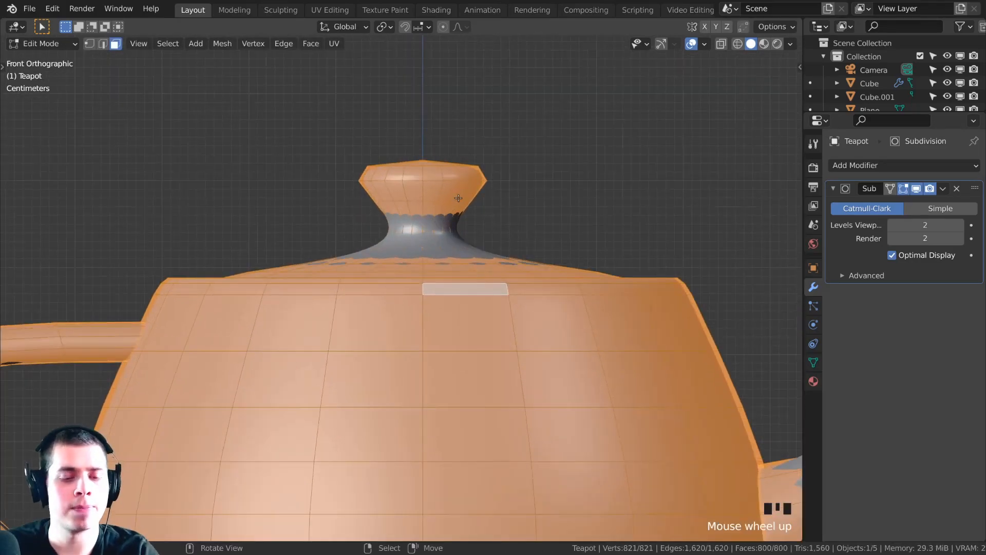
pyautogui.press('1')
pyautogui.scroll(4, 458, 198)
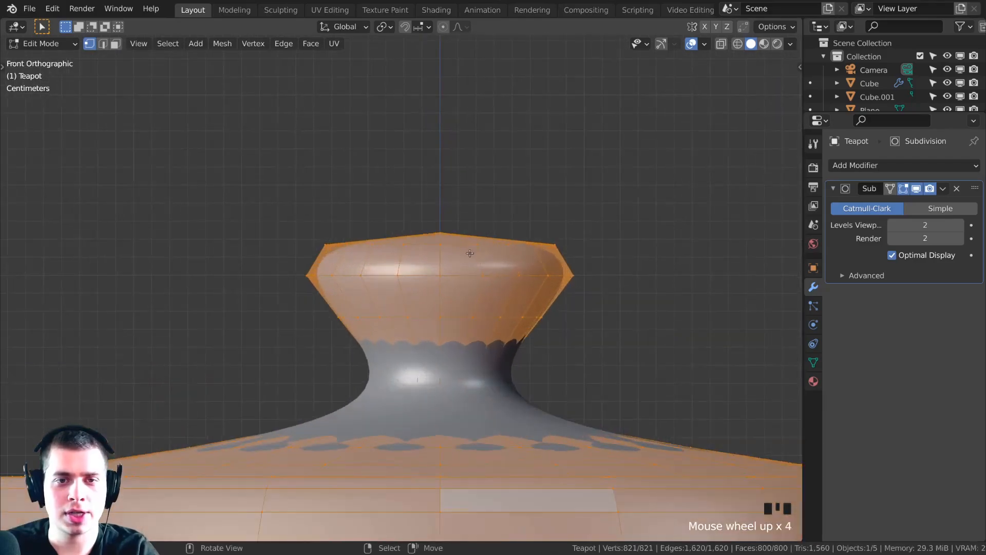
pyautogui.click(441, 229)
pyautogui.scroll(2, 440, 229)
pyautogui.press('x')
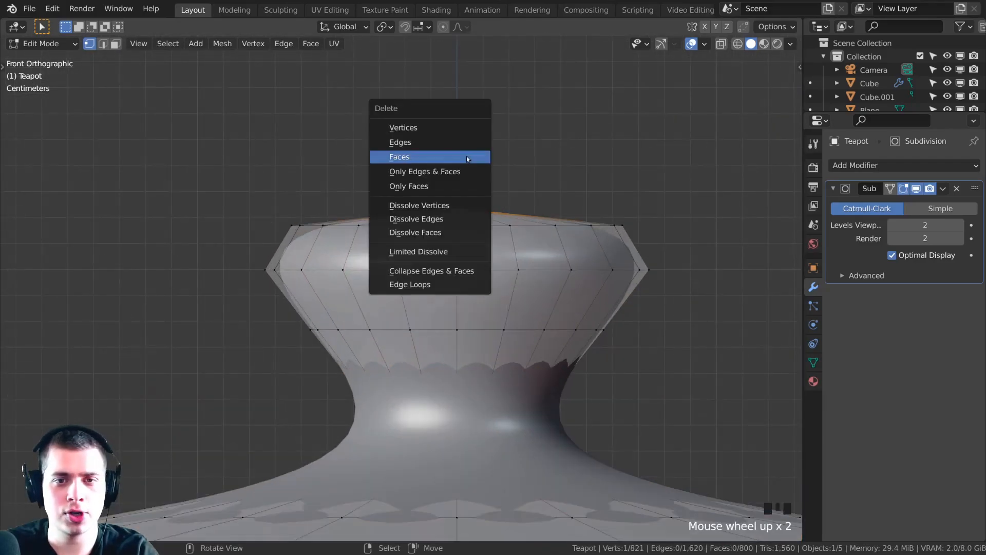
pyautogui.click(435, 127)
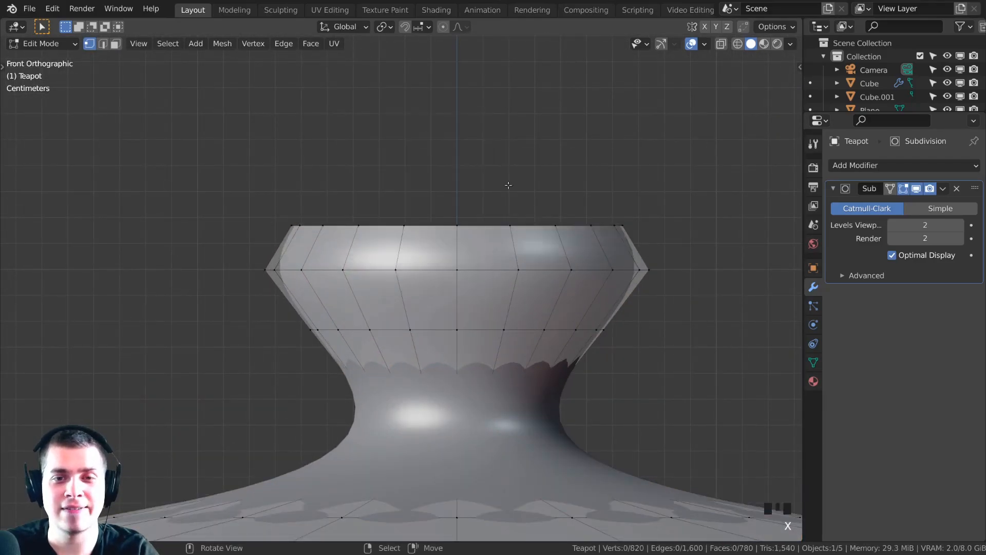
pyautogui.keyDown('shift'); pyautogui.moveTo(474, 283); pyautogui.dragTo(459, 249, button='middle'); pyautogui.keyUp('shift')
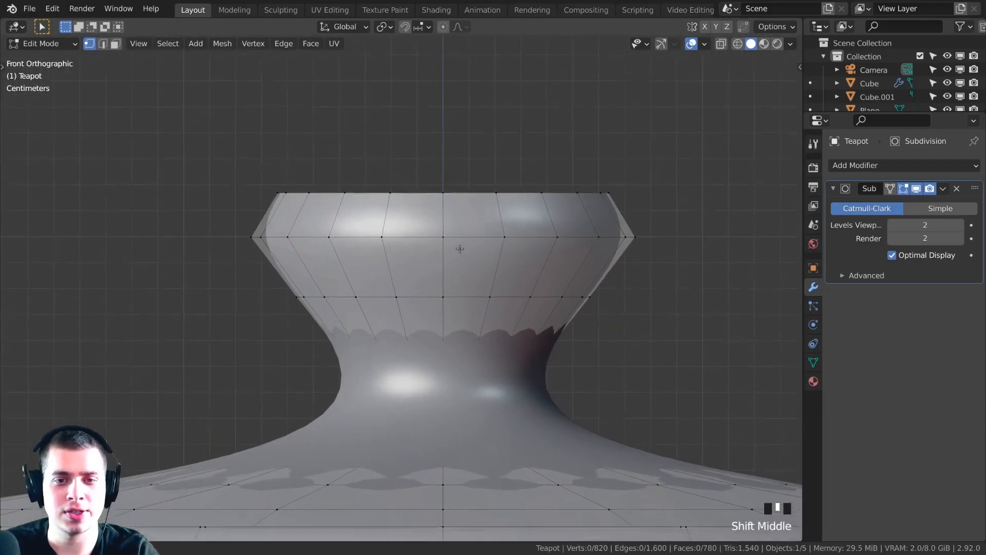